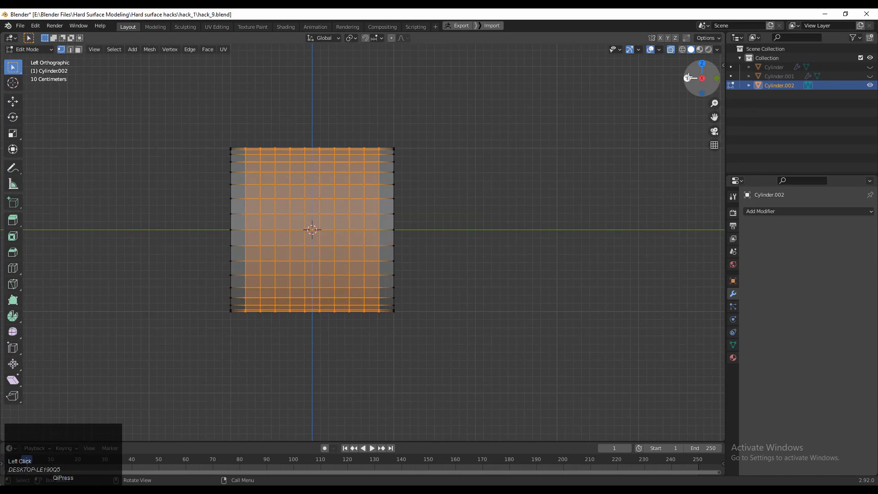
In the back view, delete the vertices of three quarters of the cylinder, keeping only the lower quarter arc on the +X side
click(687, 77)
shift+drag(404, 96, 247, 380)
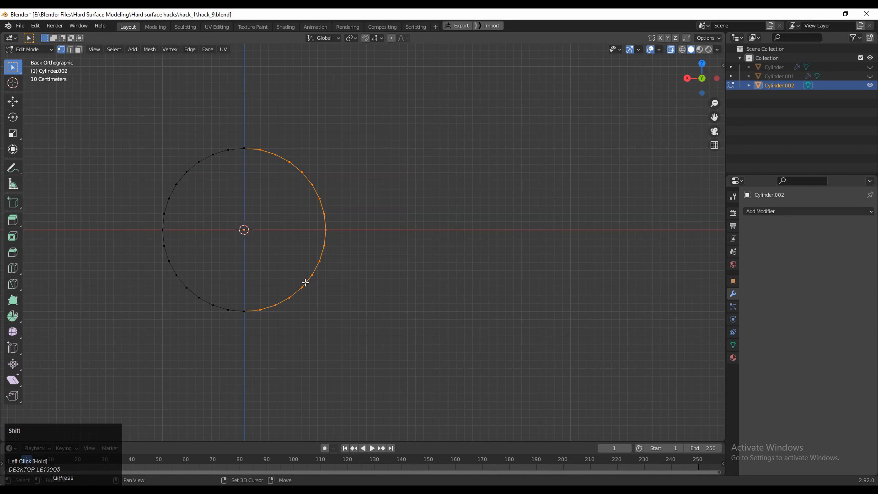
shift+drag(374, 246, 111, 109)
ctrl+drag(355, 221, 104, 233)
key(x)
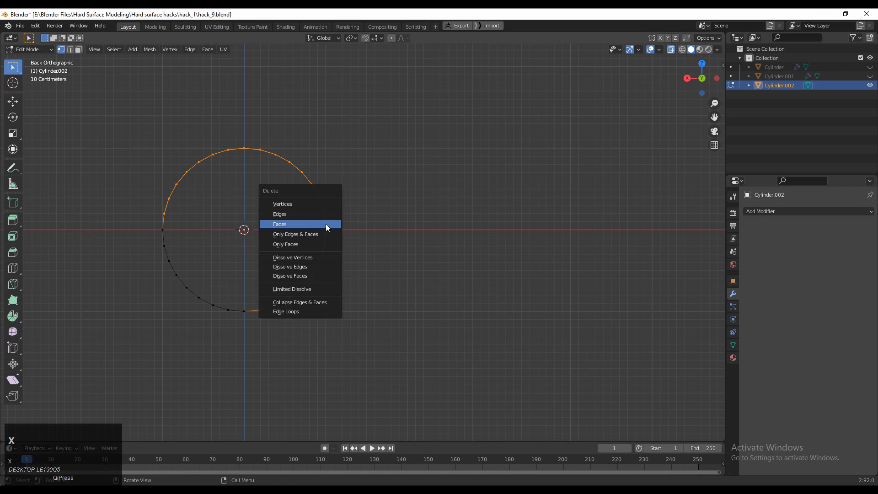
click(324, 203)
Raise the whole quarter arc along Z until its lower edge is above the origin, finishing with a 0.2 m move, and disable X-ray
shift+middle_drag(324, 198, 490, 196)
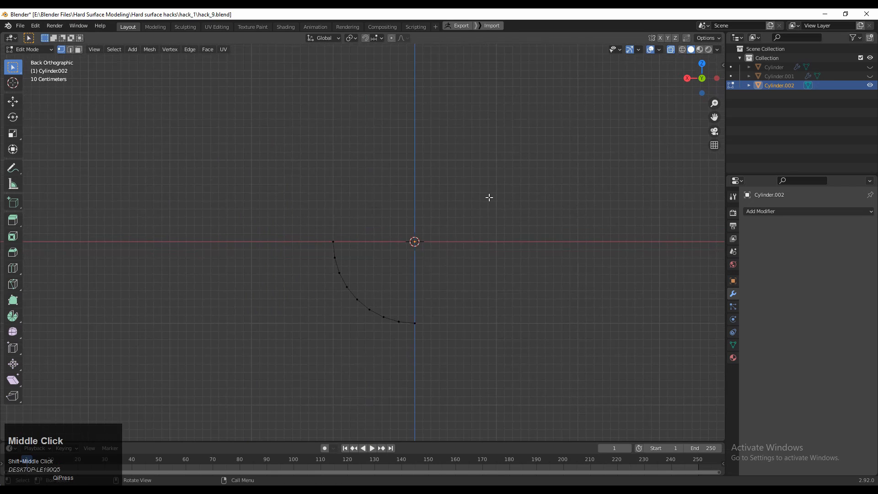
drag(492, 185, 214, 410)
click(12, 103)
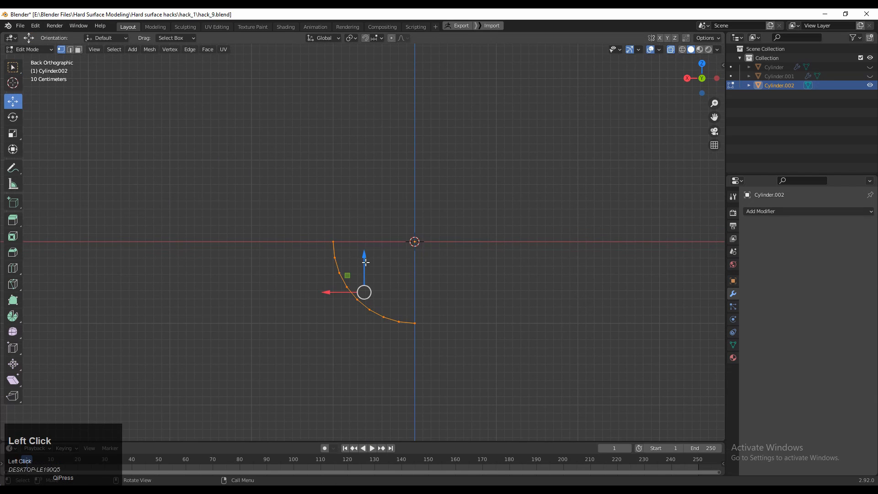
drag(365, 262, 415, 224)
ctrl+drag(364, 172, 359, 150)
middle_drag(422, 215, 365, 232)
click(670, 49)
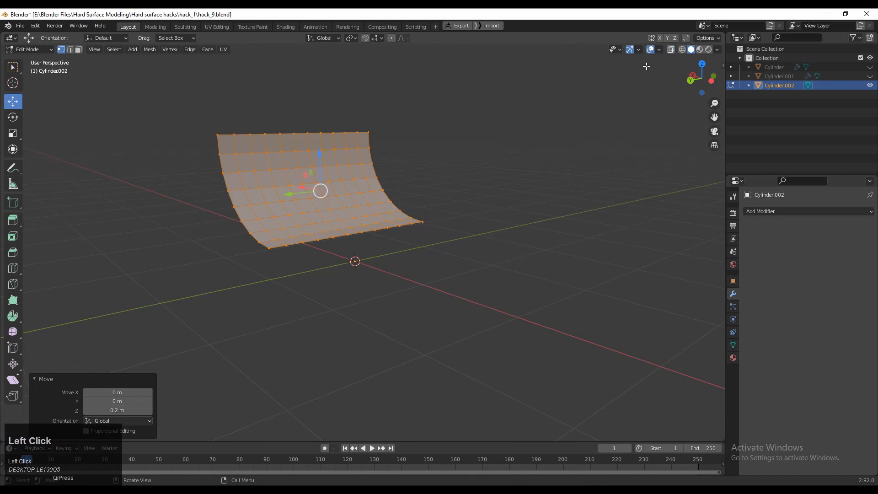
Extrude the arc's bottom edge loop and move it 0.2 m straight down along Z
mouse_move(485, 151)
middle_down()
mouse_move(427, 239)
mouse_move(493, 154)
mouse_move(386, 218)
middle_up()
key(2)
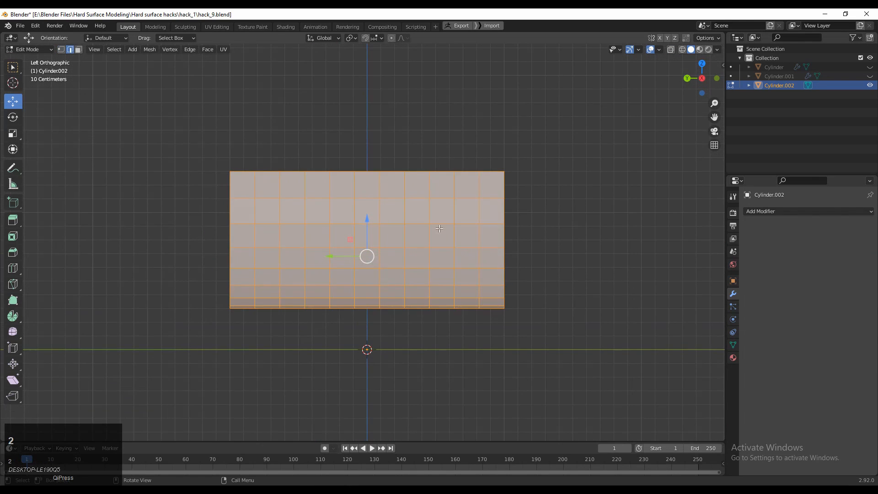
middle_drag(438, 229, 429, 257)
alt+click(366, 342)
middle_drag(367, 342, 316, 313)
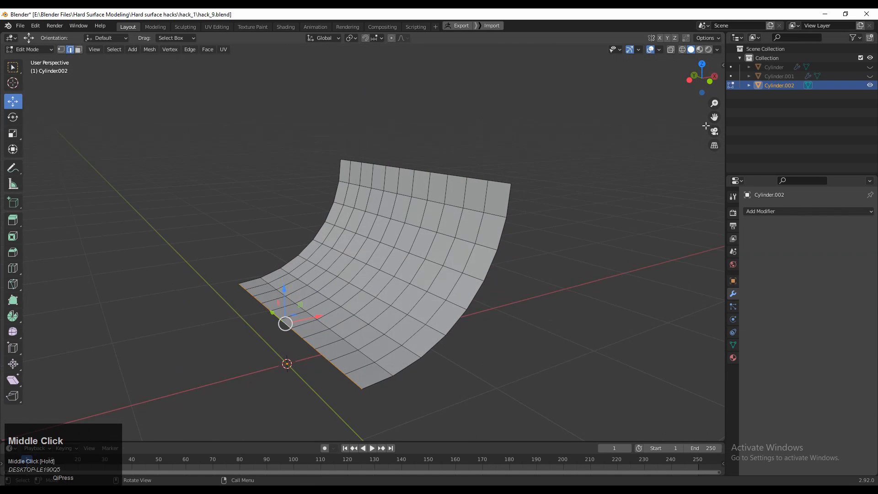
click(710, 81)
shift+middle_drag(329, 270, 363, 248)
key(e)
right_click(269, 305)
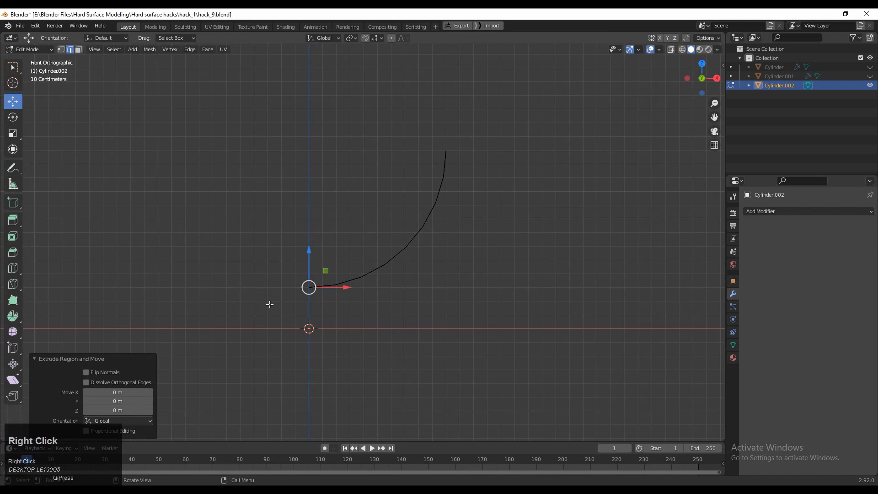
drag(306, 268, 308, 295)
middle_drag(308, 295, 577, 200)
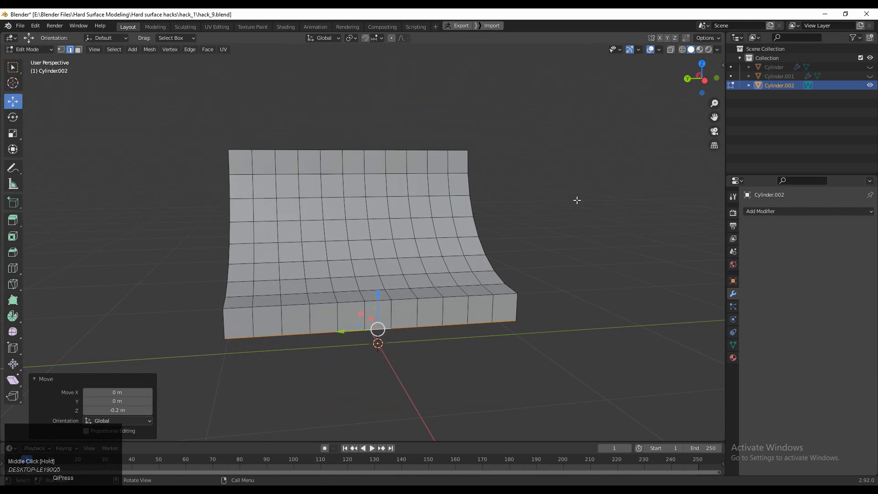
Lower the extruded edge to the ground plane and add one centred horizontal loop cut to the vertical strip
click(697, 84)
ctrl+drag(368, 284, 365, 298)
key(ctrl+r)
click(355, 295)
right_click(353, 292)
Extrude the arc's top edge loop outward by 0.2 m along X to form a flat lip
middle_drag(353, 284, 378, 327)
alt+click(364, 173)
middle_drag(451, 195, 489, 182)
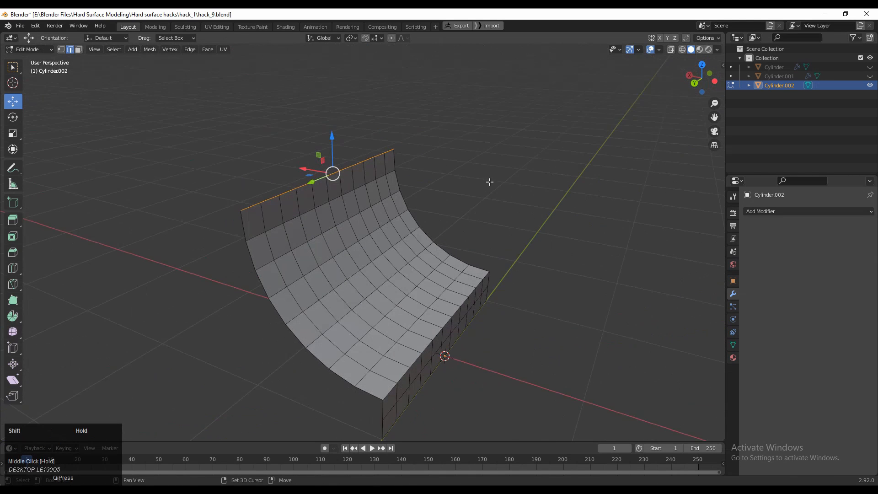
click(693, 83)
shift+middle_drag(246, 238, 276, 250)
key(e)
right_click(260, 229)
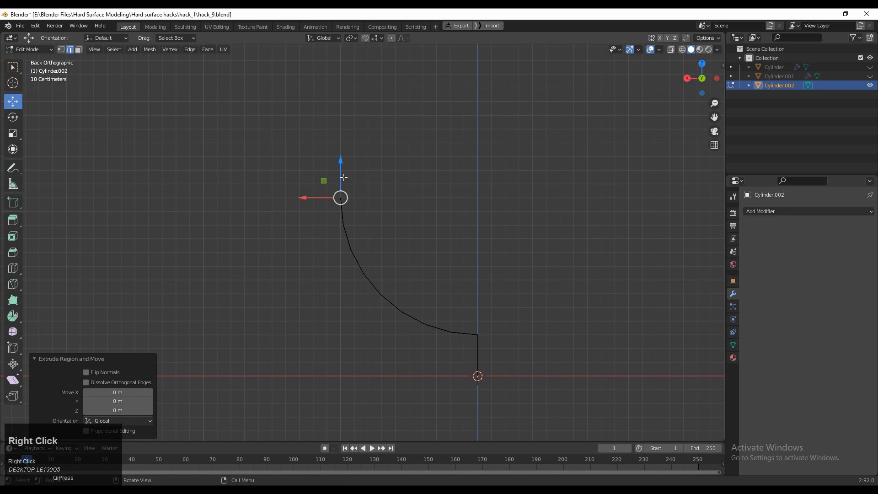
drag(302, 197, 269, 198)
middle_drag(289, 224, 262, 275)
middle_drag(273, 236, 310, 212)
click(702, 65)
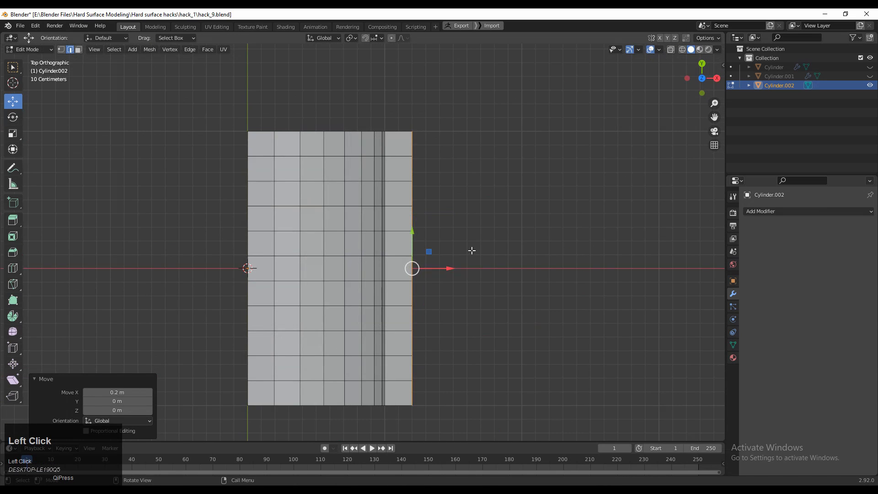
Extend the flat lip slightly farther along X and add one centred loop cut along its length
drag(442, 267, 448, 266)
key(ctrl+r)
click(414, 188)
right_click(413, 187)
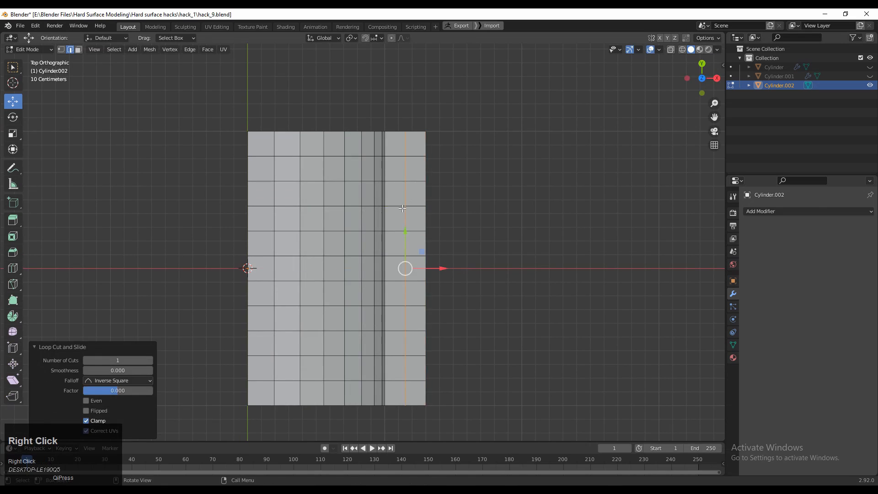
middle_drag(414, 270, 476, 208)
click(507, 210)
In Object Mode, shift the panel along Y by half a face width so an edge loop lies on the world centre line
middle_drag(502, 250, 381, 241)
key(3)
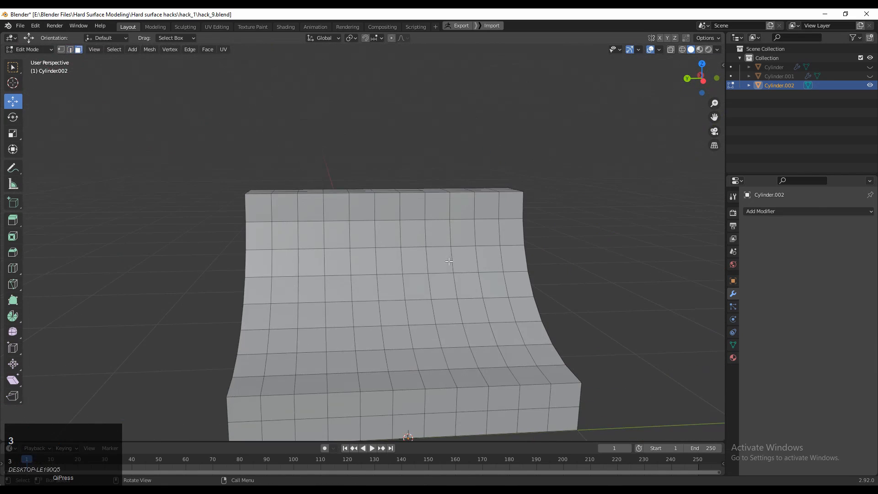
middle_drag(449, 261, 555, 276)
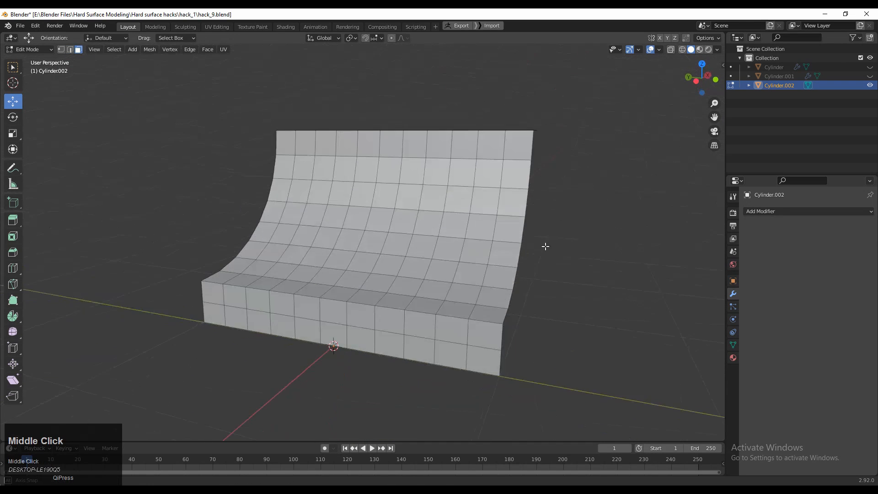
middle_drag(546, 246, 576, 238)
click(751, 211)
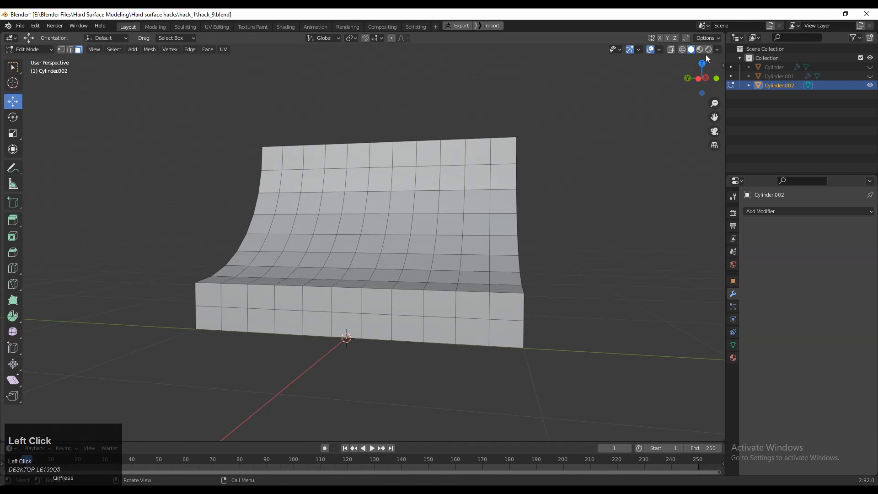
click(699, 79)
key(Tab)
drag(323, 323, 376, 332)
Try to symmetrize the whole mesh about the object's current origin
key(Tab)
key(a)
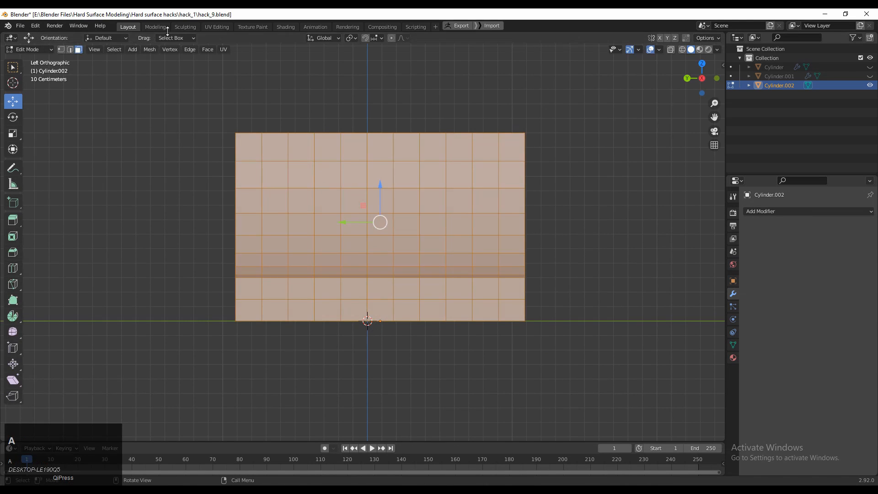
click(149, 49)
click(175, 178)
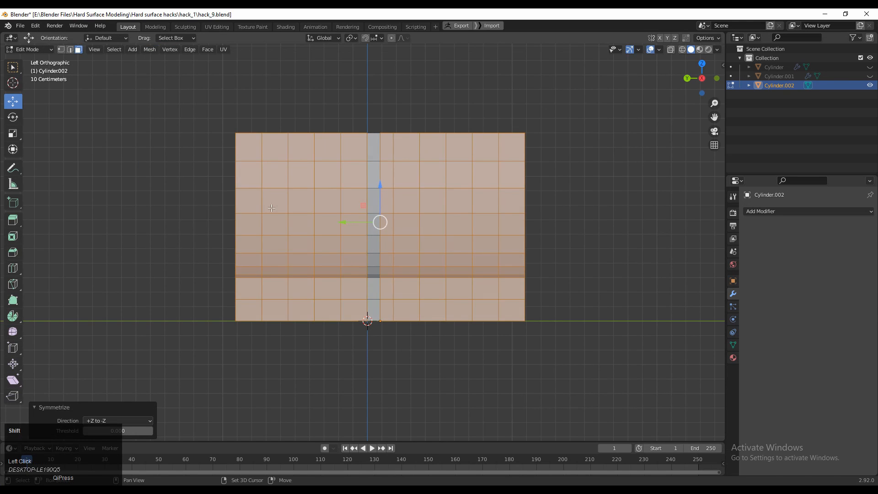
shift+middle_drag(272, 208, 255, 221)
Set the panel's origin to the 3D cursor
key(Tab)
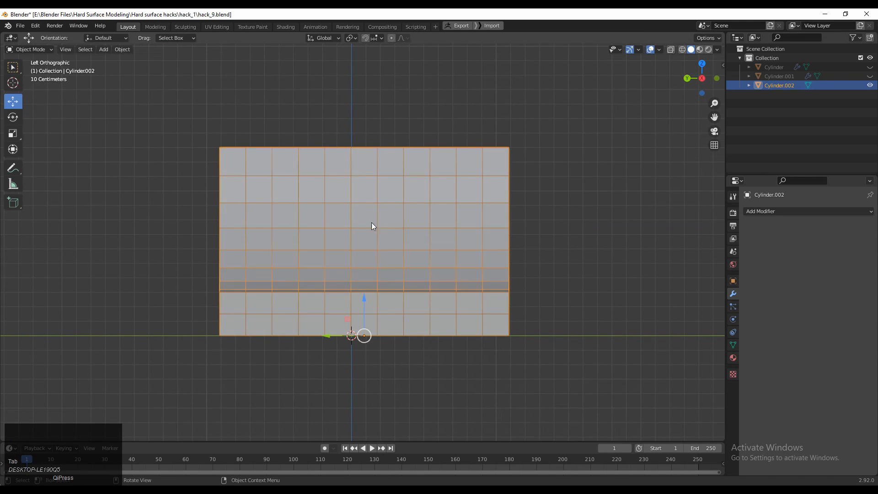
right_click(371, 224)
mouse_move(382, 252)
click(418, 267)
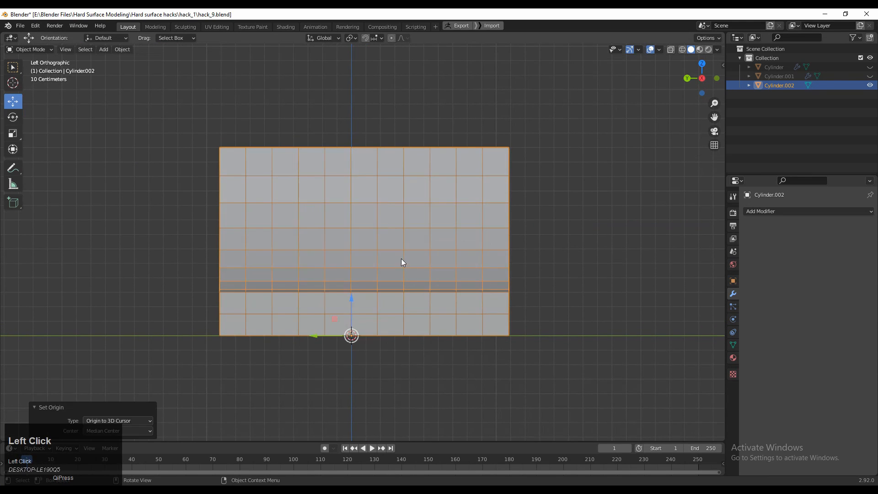
Symmetrize the whole mesh along Y about its new origin, mirroring the wider half across the centre line
key(Tab)
click(153, 49)
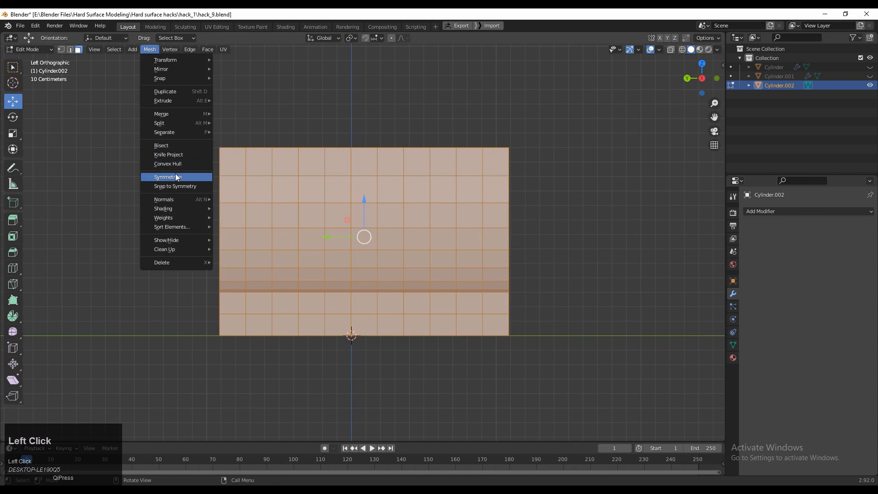
click(174, 174)
shift+middle_drag(393, 109, 384, 128)
click(383, 139)
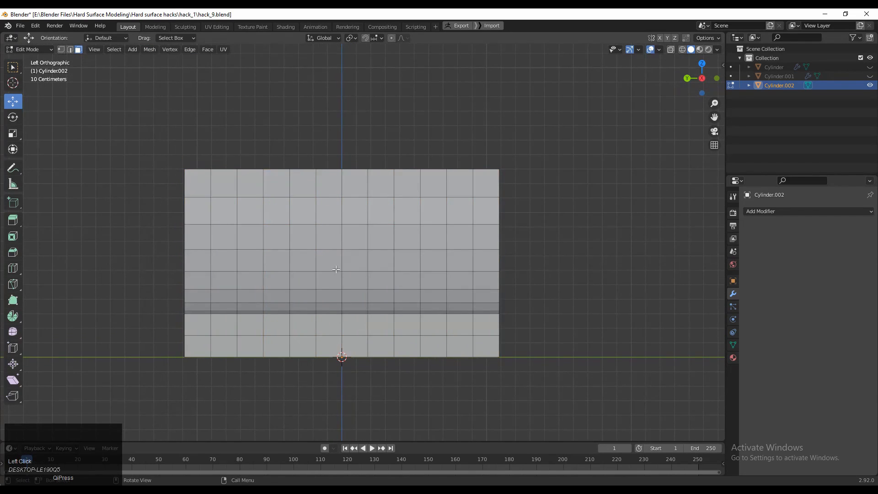
Try to dissolve the horizontal edge loop just below the panel's upper lip
middle_drag(337, 269, 324, 165)
key(2)
alt+click(327, 138)
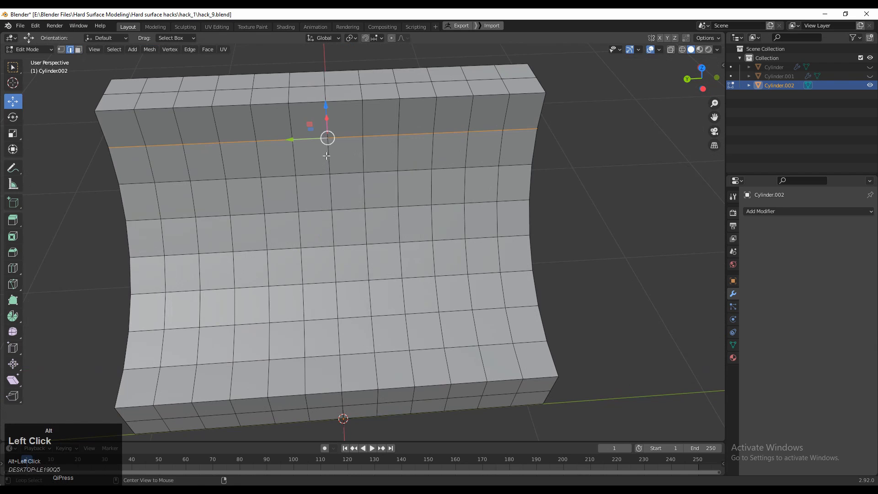
key(ctrl+x)
middle_drag(366, 253, 389, 208)
click(515, 171)
Add a Subdivision Surface modifier to the panel and apply it to the mesh
scroll(476, 229, down, 3)
middle_drag(448, 278, 631, 119)
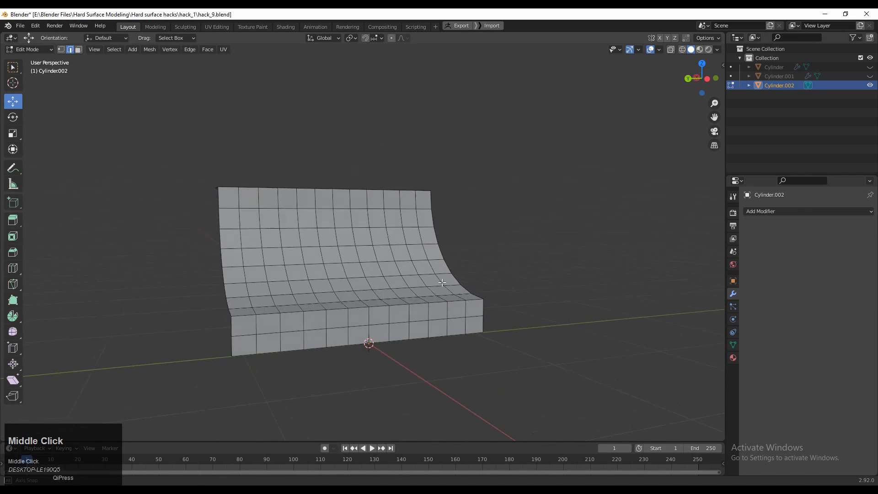
key(Tab)
click(707, 85)
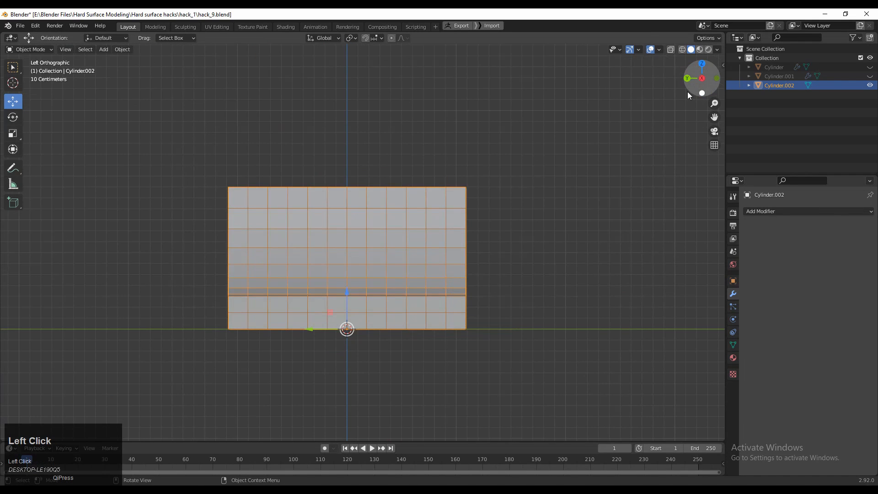
click(775, 211)
click(704, 378)
middle_drag(595, 330, 750, 256)
click(849, 227)
click(843, 239)
Delete a centred rectangular block of faces, four columns wide, to open a vertical hole in the curved wall
middle_drag(558, 241, 439, 231)
key(Tab)
key(3)
drag(396, 327, 406, 327)
middle_drag(409, 320, 405, 363)
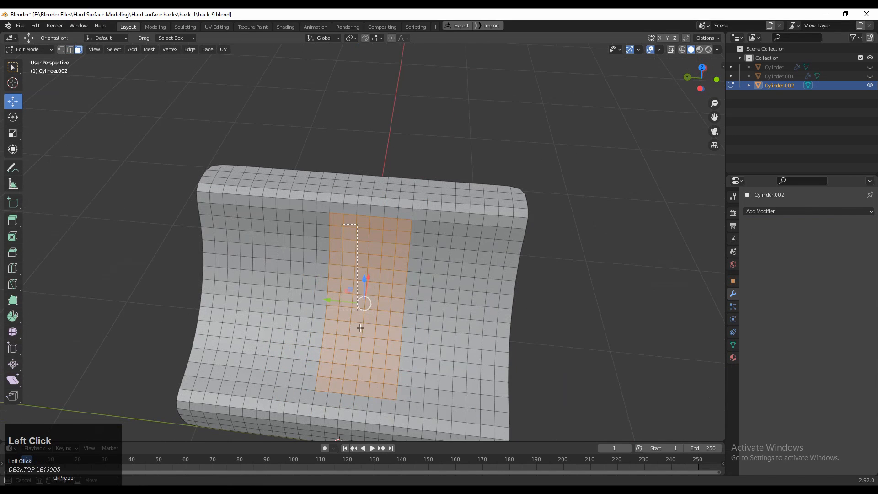
drag(339, 221, 368, 388)
middle_drag(526, 153, 554, 123)
click(703, 84)
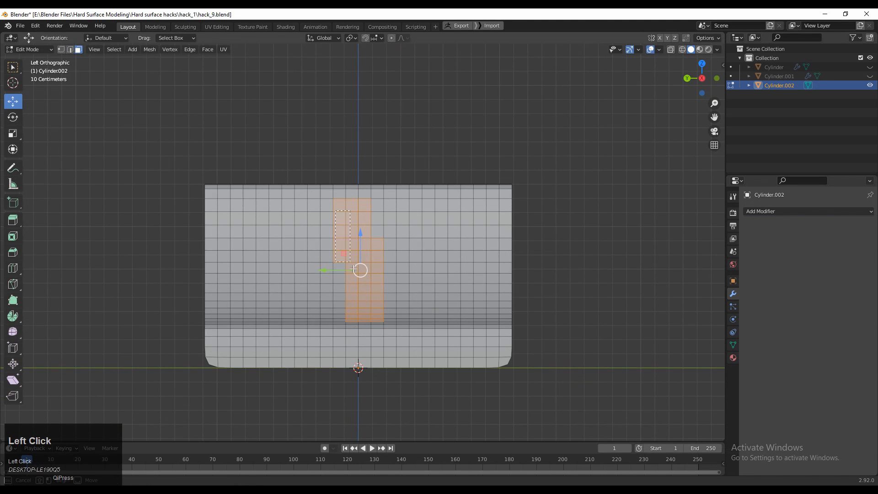
mouse_move(378, 317)
mouse_down()
mouse_move(377, 306)
mouse_move(373, 315)
mouse_up()
middle_drag(365, 163, 364, 207)
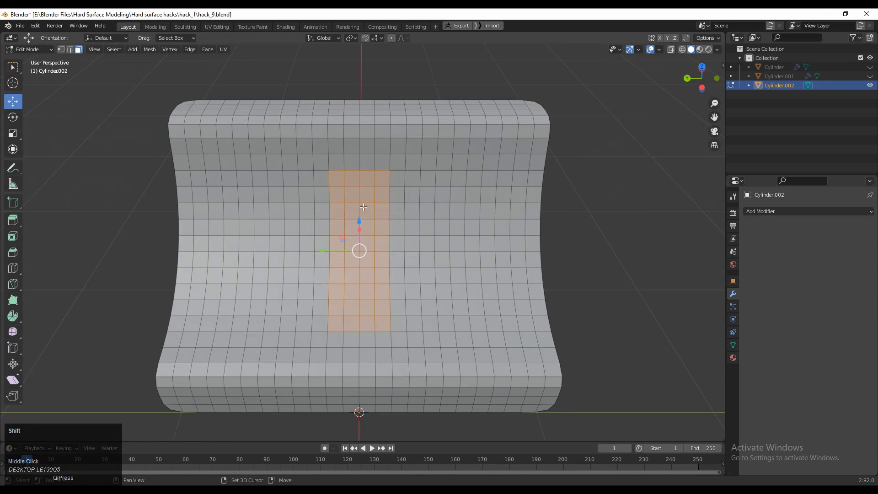
middle_drag(387, 170, 362, 248)
key(x)
click(396, 267)
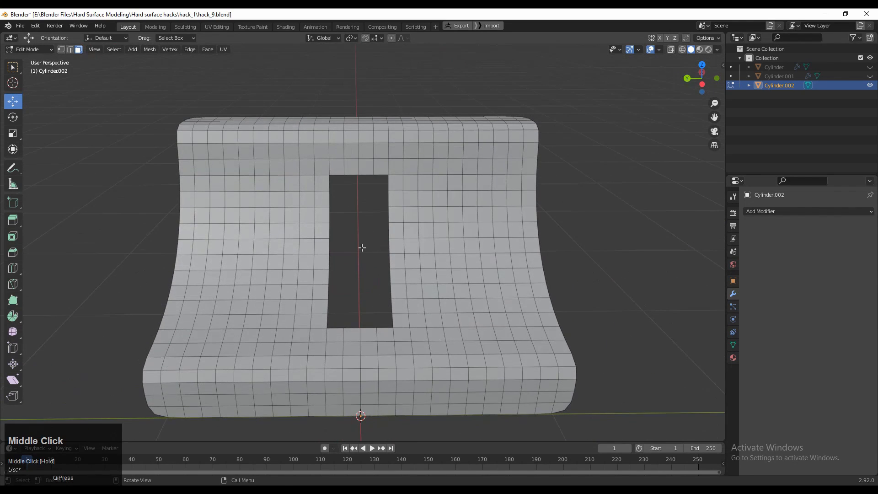
Bridge the opening's upper and lower edge rows with a straight sloping strip of faces
key(2)
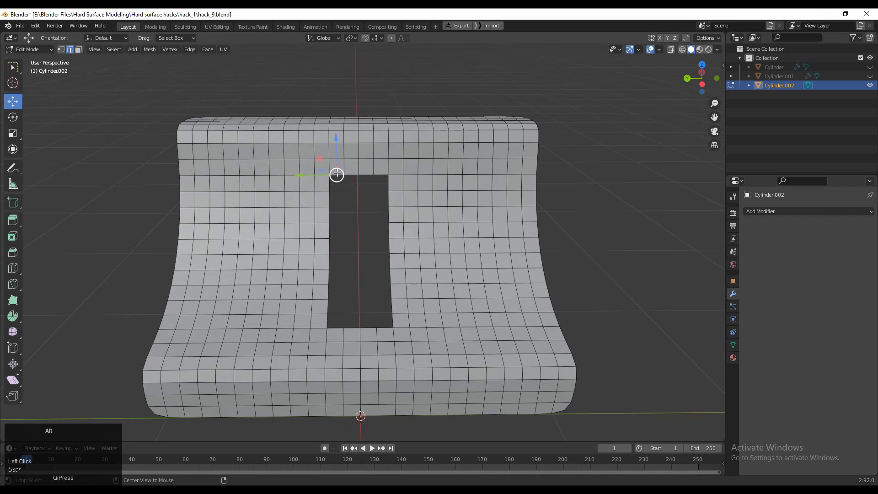
alt+shift+click(380, 172)
middle_drag(380, 171, 351, 171)
click(355, 169)
shift+click(353, 329)
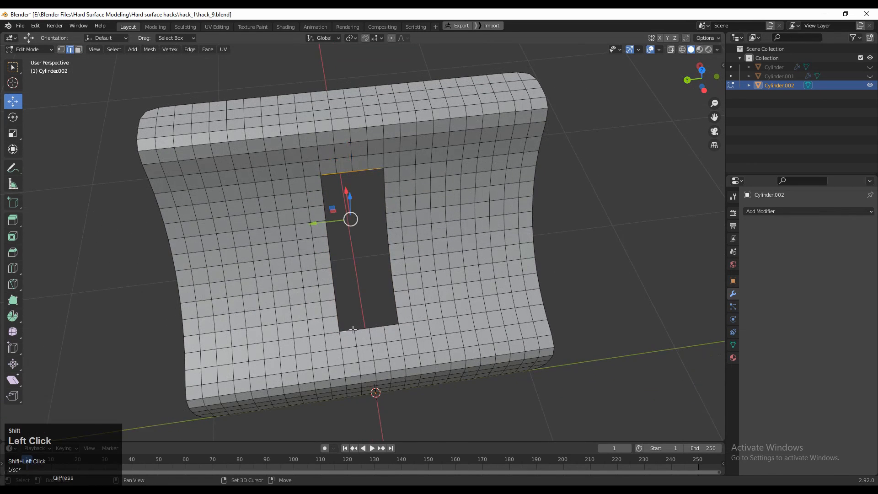
ctrl+shift+click(388, 325)
middle_drag(388, 326, 385, 284)
right_click(385, 283)
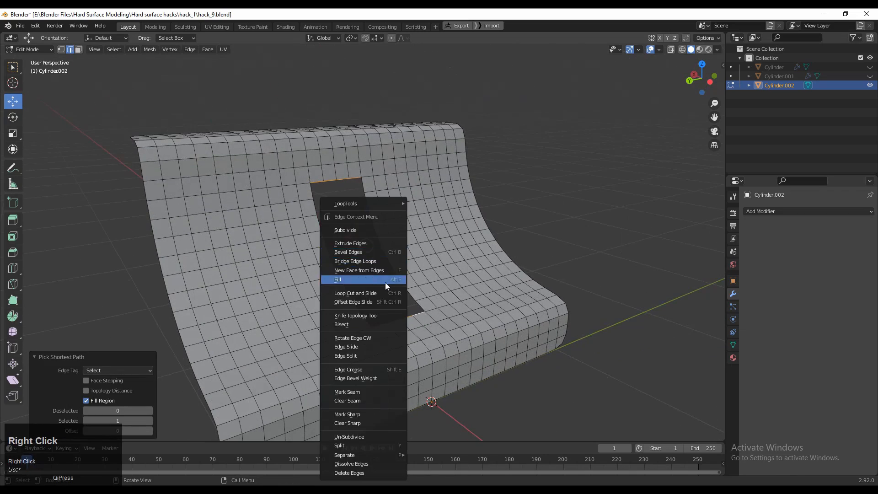
click(385, 265)
click(510, 206)
Fill the open side gaps between the sloping strip and the curved wall with faces
middle_drag(509, 206, 435, 188)
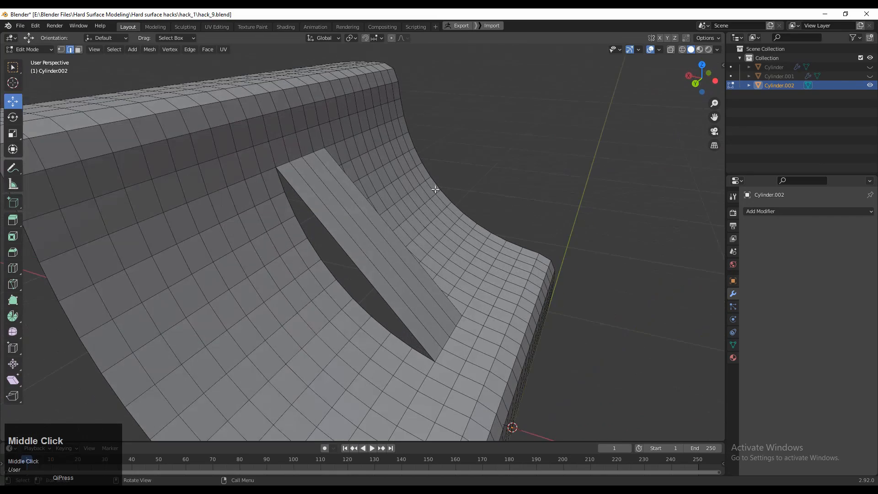
alt+click(305, 206)
middle_drag(336, 214, 304, 213)
alt+click(387, 216)
alt+click(402, 223)
key(f)
click(236, 174)
Add one centred loop cut across the width of the sloping strip
shift+middle_drag(304, 213, 396, 221)
key(ctrl+r)
click(391, 217)
right_click(417, 221)
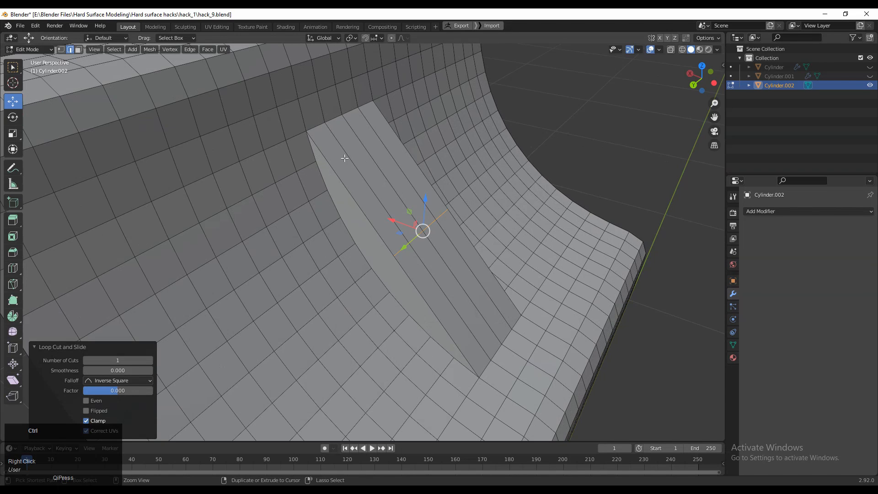
Add four evenly spaced loop cuts across the upper half of the sloping strip
key(ctrl+r)
scroll(359, 166, up, 3)
click(358, 165)
right_click(358, 164)
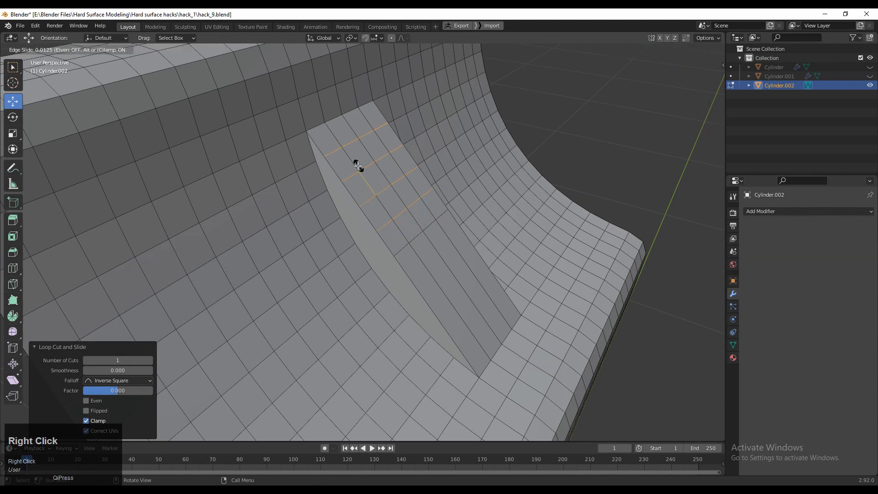
Add four evenly spaced loop cuts across the lower half of the sloping strip
key(ctrl+r)
click(424, 277)
right_click(423, 277)
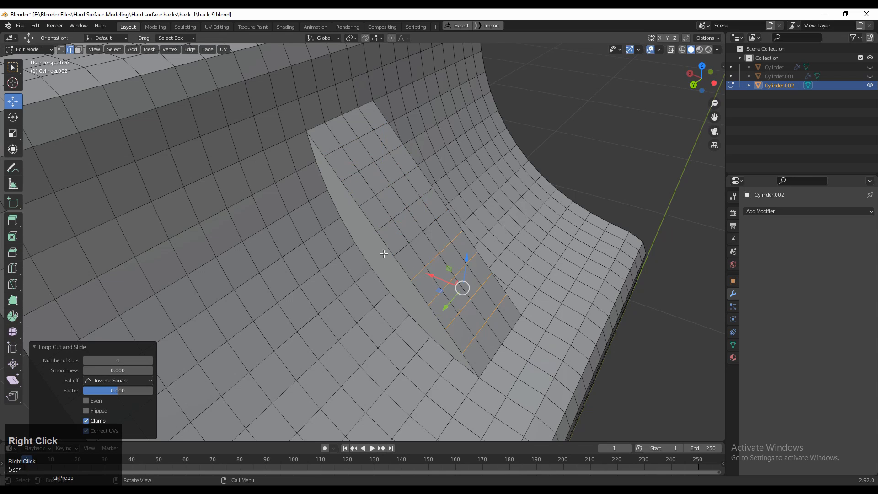
Connect the strip's edge vertices pairwise to the matching curved-wall vertices across the upper half of the +Y side face
middle_drag(335, 164, 317, 176)
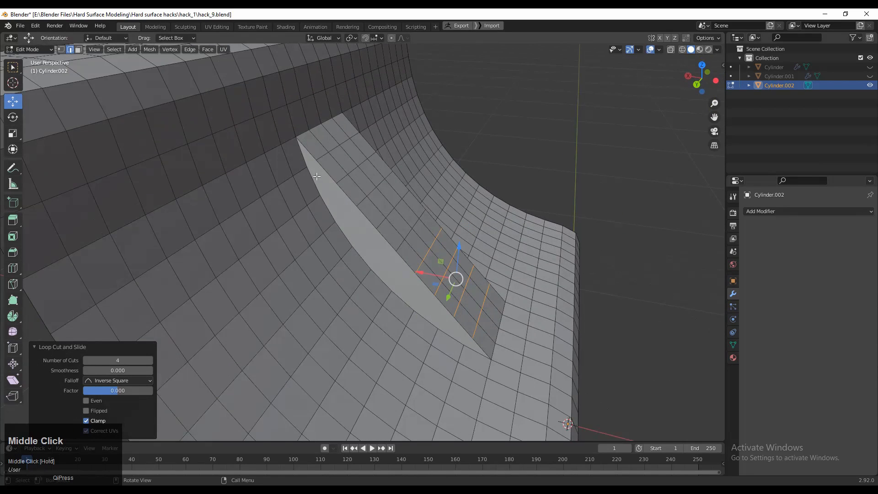
key(1)
click(314, 160)
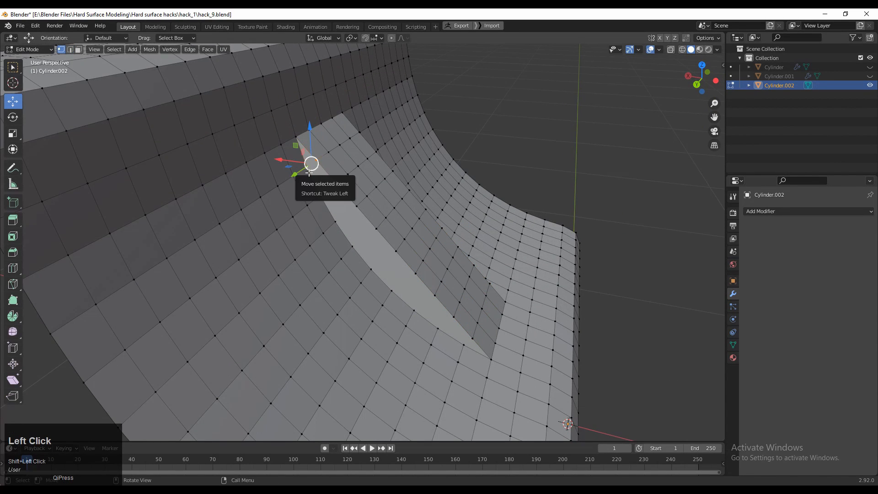
right_click(310, 173)
click(303, 245)
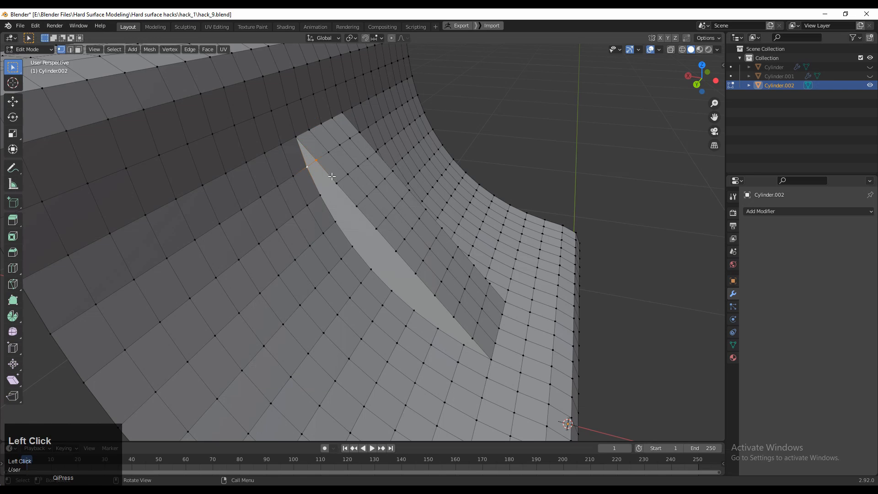
click(326, 201)
shift+click(335, 222)
right_click(337, 221)
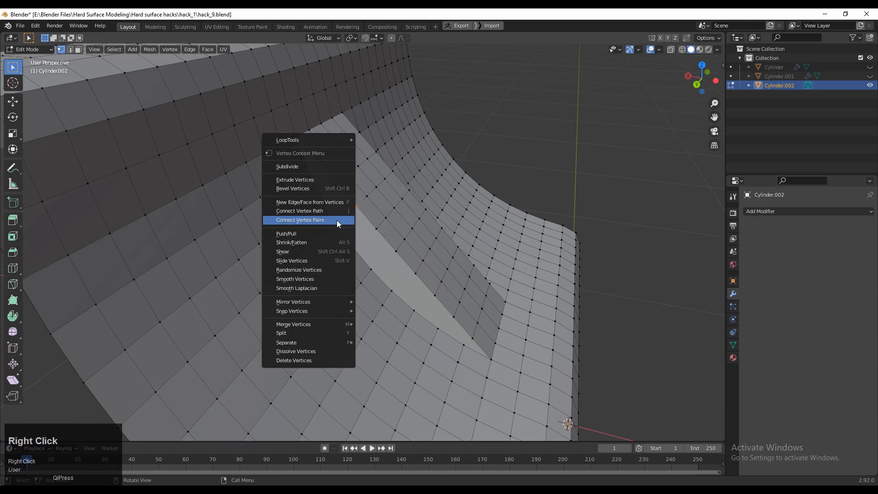
click(337, 221)
right_click(357, 244)
click(357, 243)
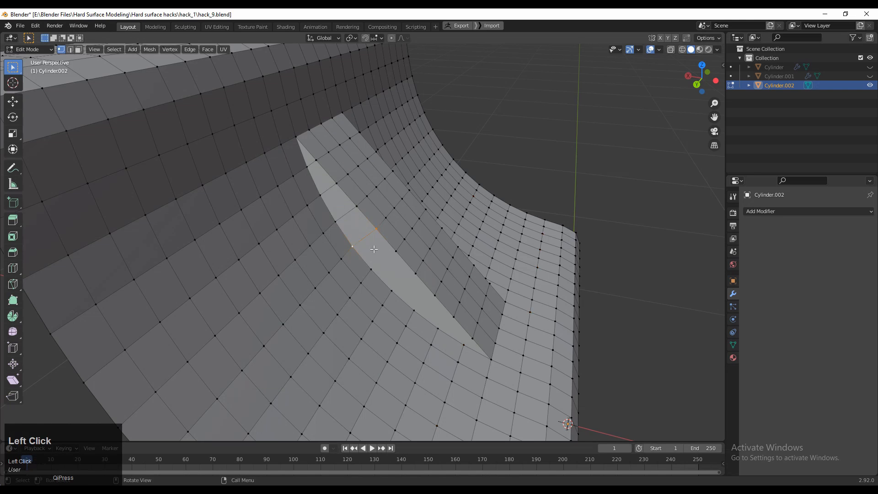
Connect the remaining vertex pairs between strip and curved wall down the lower half of the same side face
right_click(374, 270)
click(375, 270)
right_click(392, 295)
click(413, 289)
right_click(425, 299)
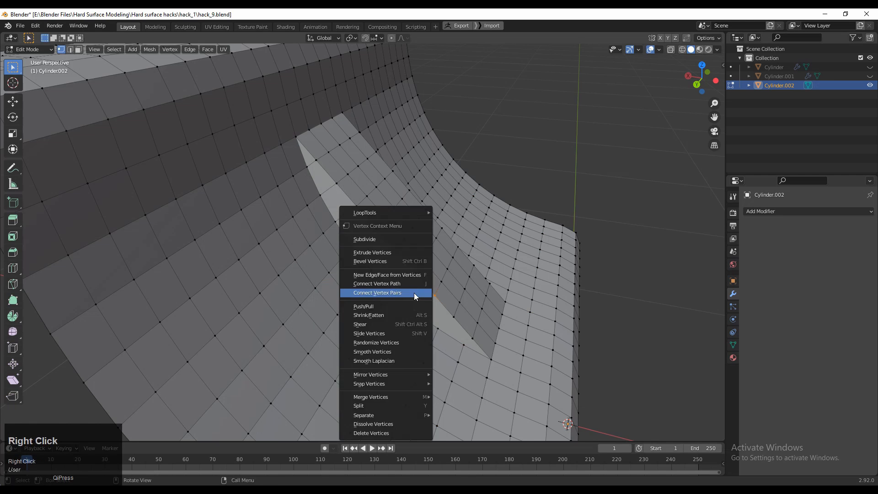
click(413, 292)
right_click(435, 331)
click(436, 330)
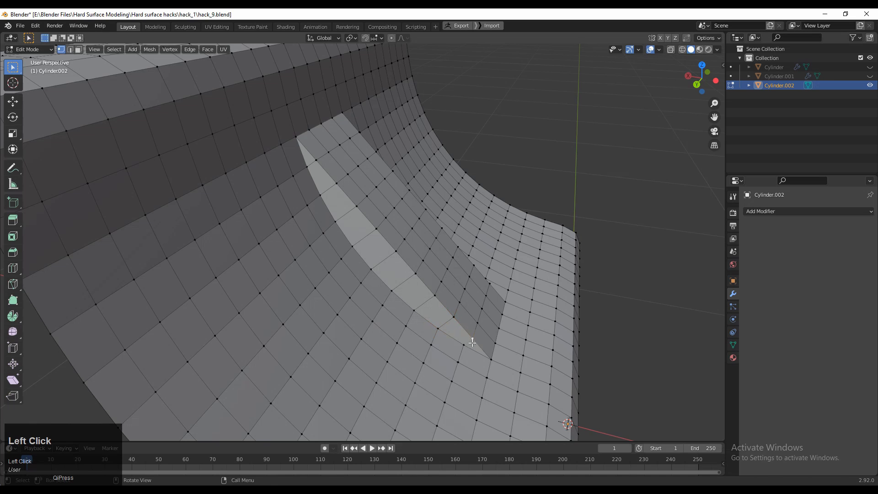
shift+click(464, 346)
right_click(462, 347)
click(462, 346)
middle_click(427, 332)
right_click(438, 343)
right_click(463, 340)
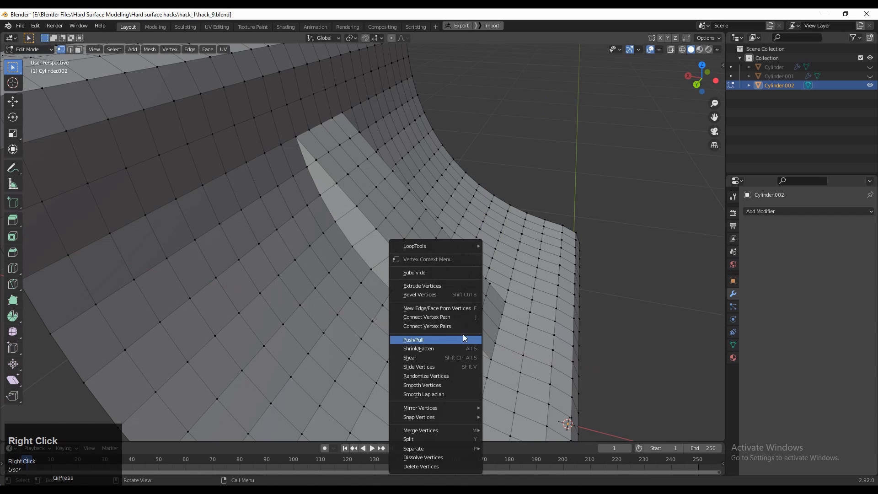
click(459, 326)
Symmetrize the whole mesh from +Y to -Y to mirror the connected side face onto the strip's other side
scroll(442, 247, down, 3)
middle_drag(438, 234, 397, 224)
key(a)
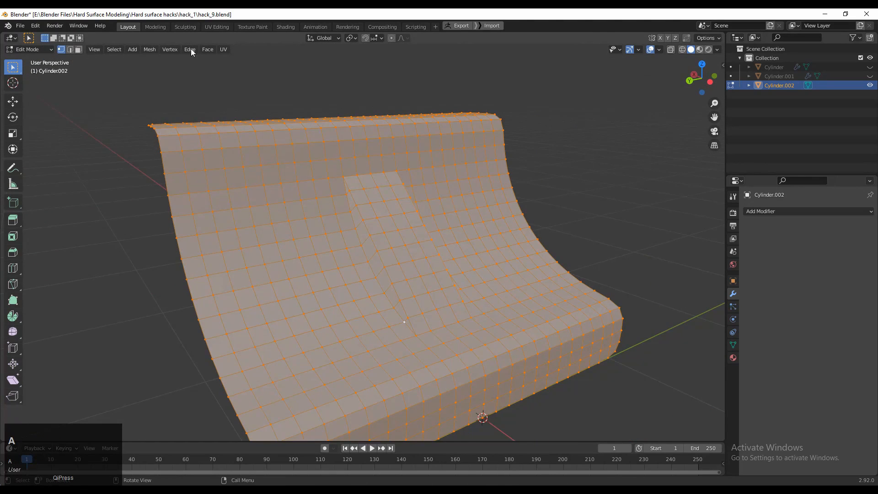
click(150, 49)
click(178, 177)
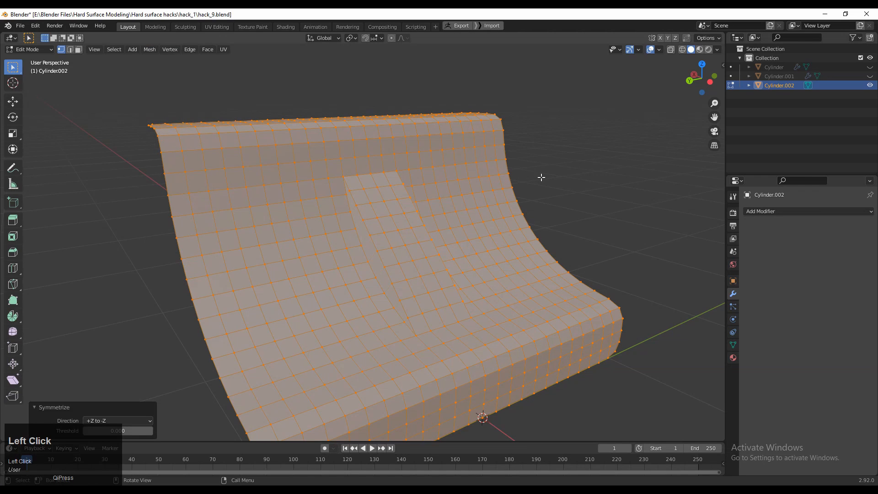
click(97, 421)
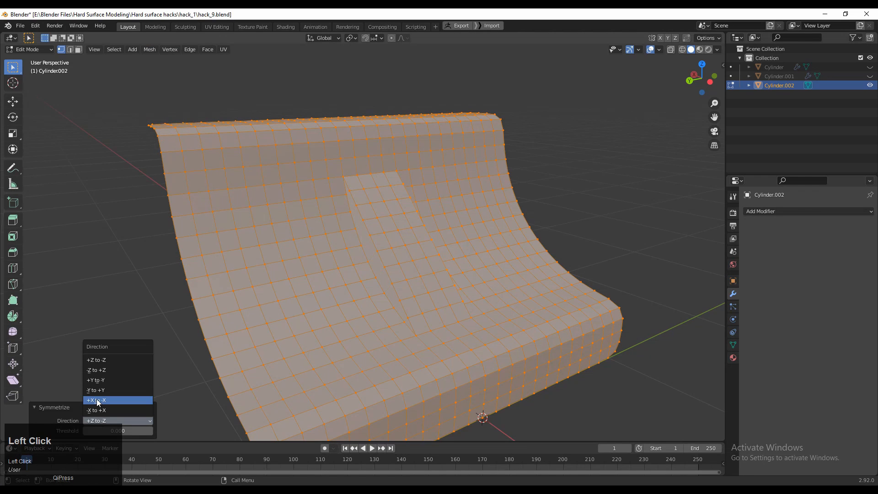
click(95, 371)
click(93, 285)
middle_drag(457, 202, 462, 238)
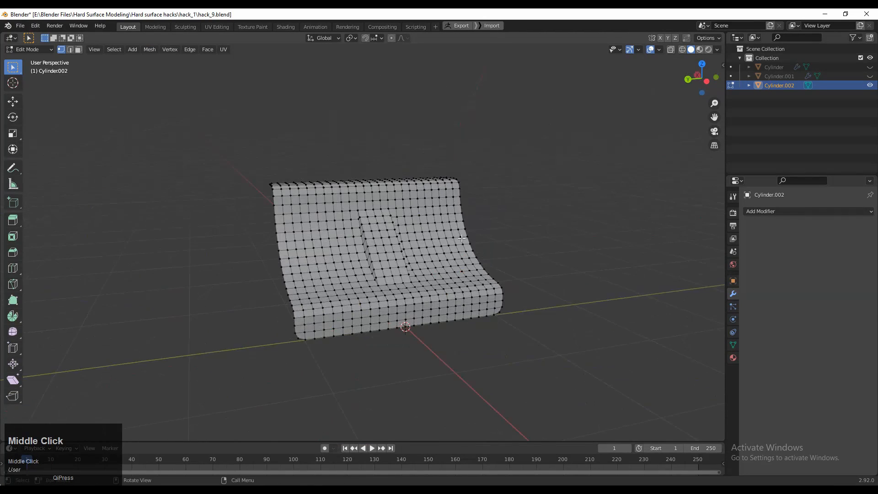
click(705, 83)
drag(332, 162, 143, 358)
key(x)
click(267, 183)
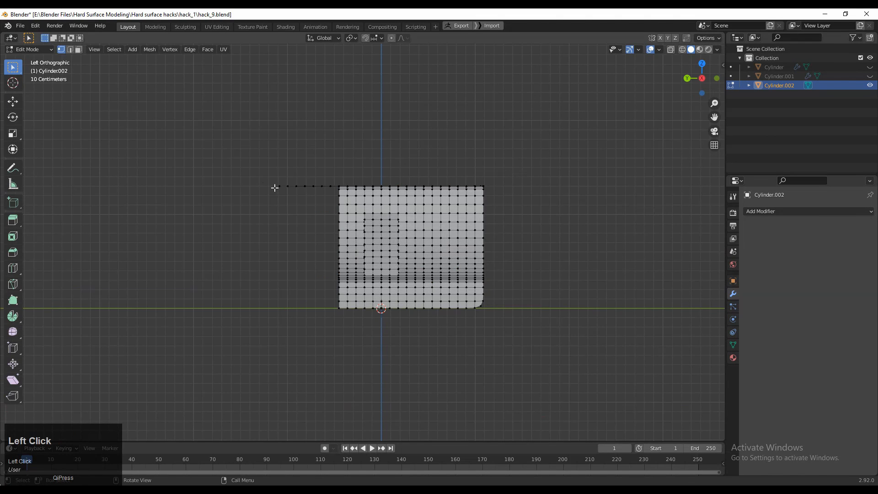
click(670, 50)
key(ctrl+z)
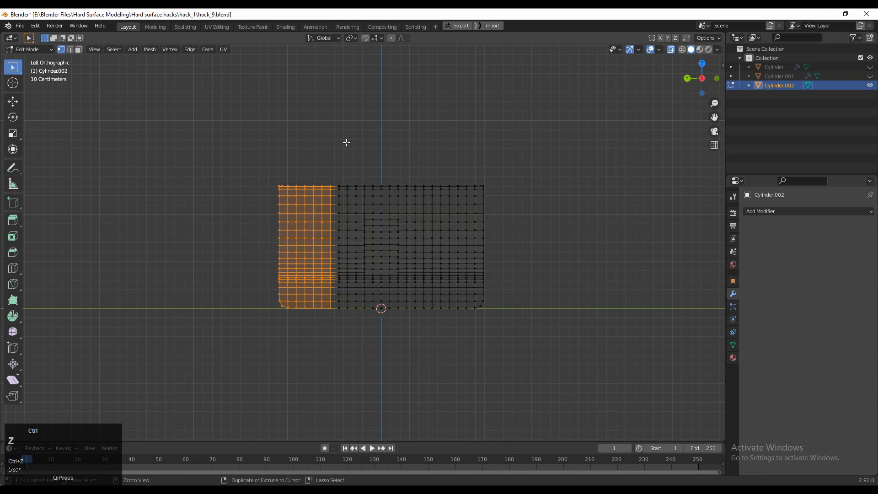
Delete the panel's outer vertex columns on the +Y side, keeping four face columns beside the strip
drag(321, 156, 204, 361)
key(x)
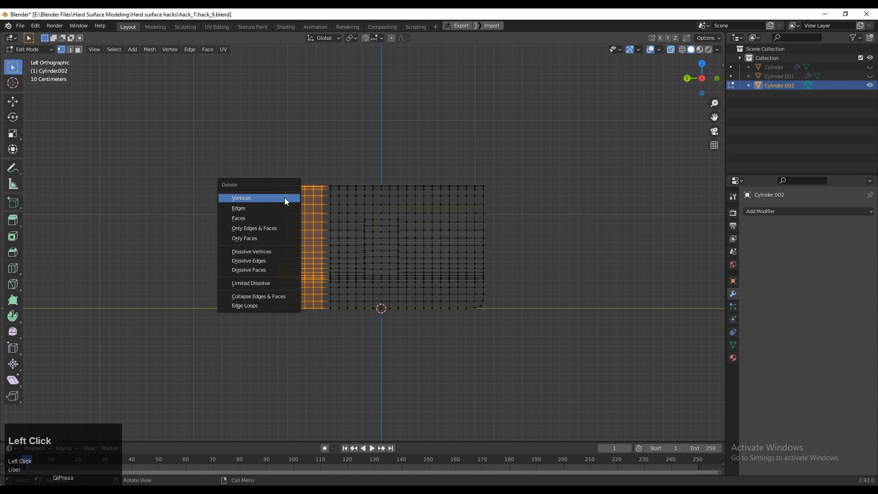
click(287, 197)
Symmetrize the entire trimmed mesh across Y and turn off X-ray display
key(a)
click(147, 49)
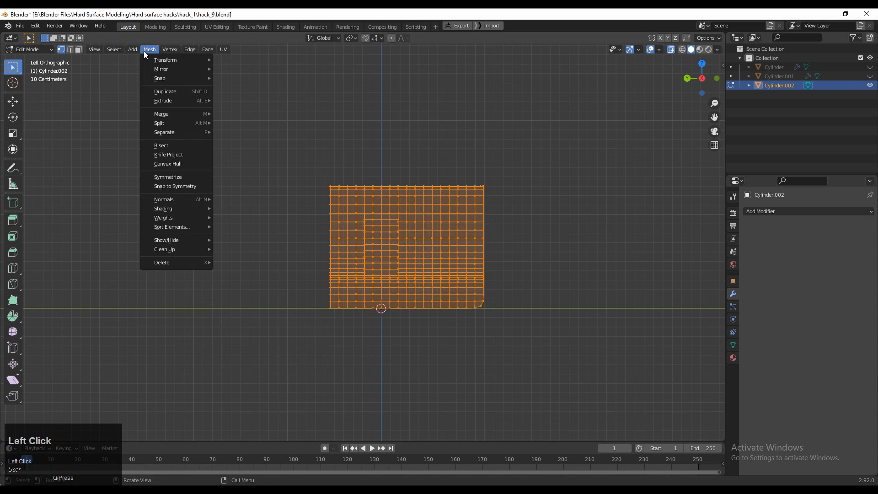
click(175, 176)
click(666, 54)
mouse_move(348, 238)
middle_down()
mouse_move(320, 279)
mouse_move(335, 233)
mouse_move(355, 289)
mouse_move(298, 301)
mouse_move(330, 298)
mouse_move(377, 270)
mouse_move(384, 243)
mouse_move(378, 268)
middle_up()
key(Tab)
key(Tab)
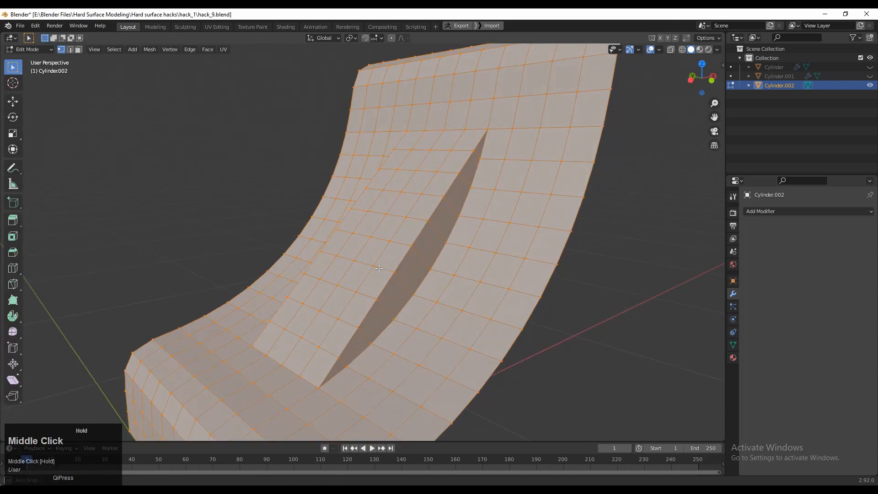
Connect the strip's lower and upper +Y corner vertices diagonally to the outer wall vertices
click(317, 396)
middle_drag(317, 396, 414, 393)
right_click(387, 291)
click(387, 293)
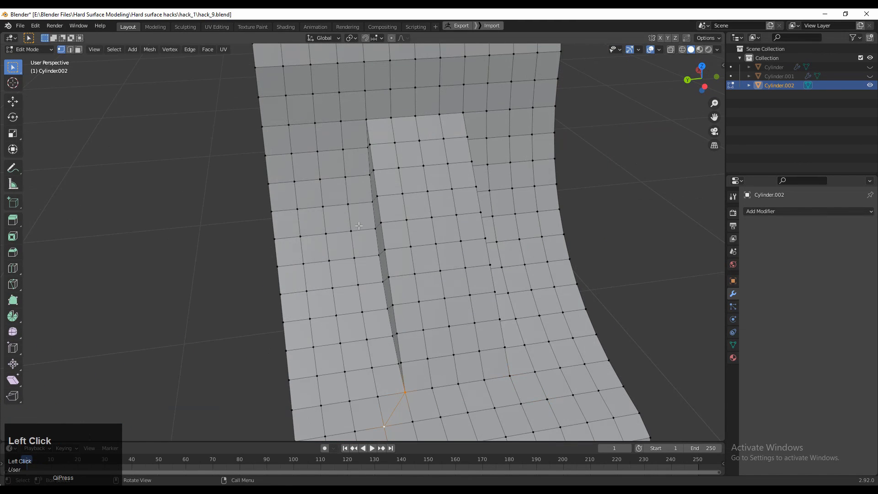
middle_drag(354, 206, 348, 336)
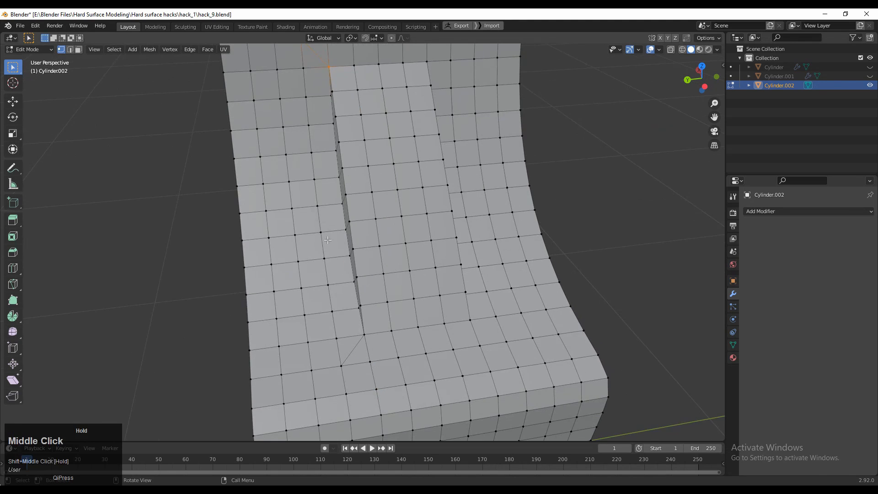
Dissolve the wall edges flanking the new diagonals at the strip's lower and upper corners
key(2)
shift+click(371, 352)
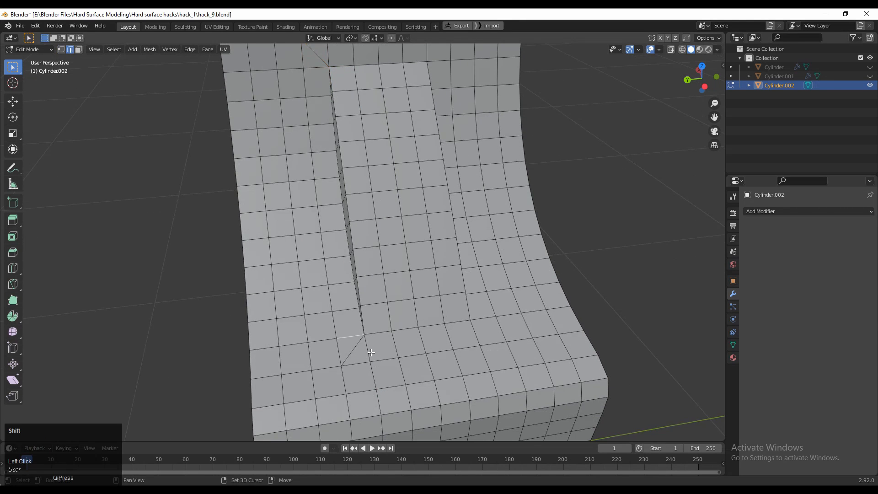
key(ctrl+x)
shift+middle_drag(315, 56, 338, 167)
click(341, 176)
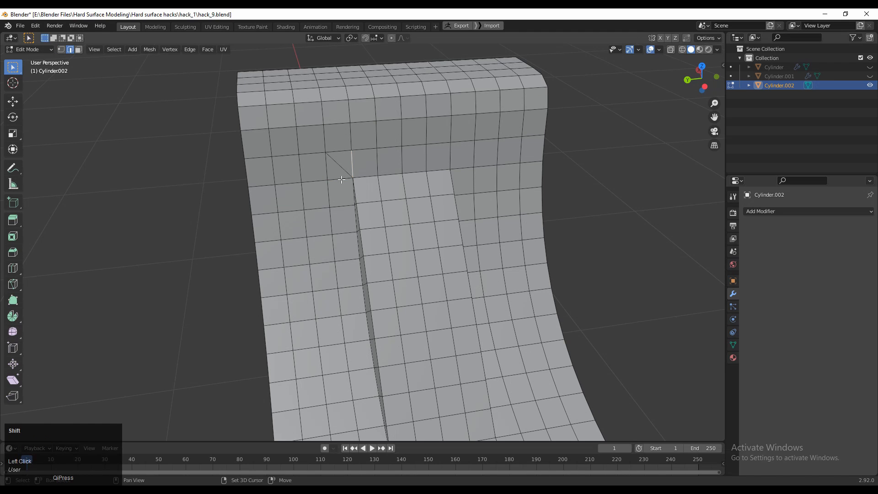
key(ctrl+x)
Add a lengthwise loop cut on the strip and slide it close to its +Y side edge, to about -0.8
middle_drag(320, 179, 344, 156)
key(ctrl+r)
click(358, 176)
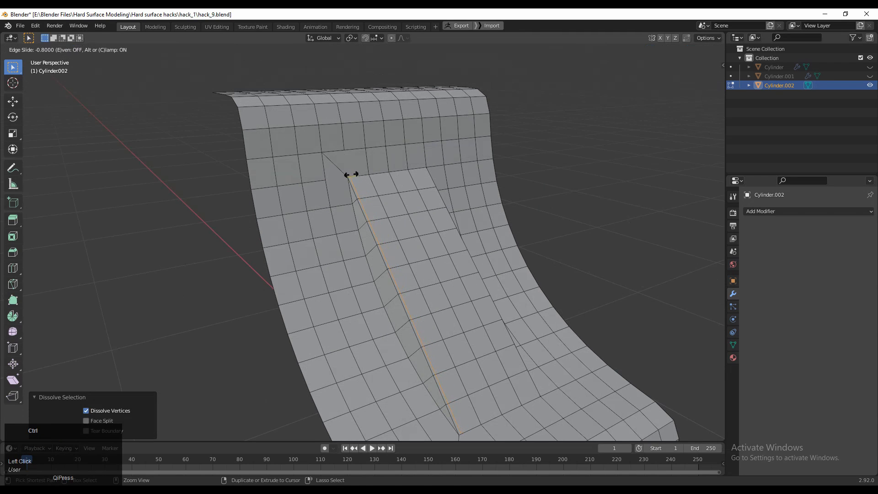
click(352, 174)
Connect the lengthwise support loop's upper and lower ends to the neighbouring wall vertices above and below the strip
middle_drag(351, 174, 346, 149)
click(346, 146)
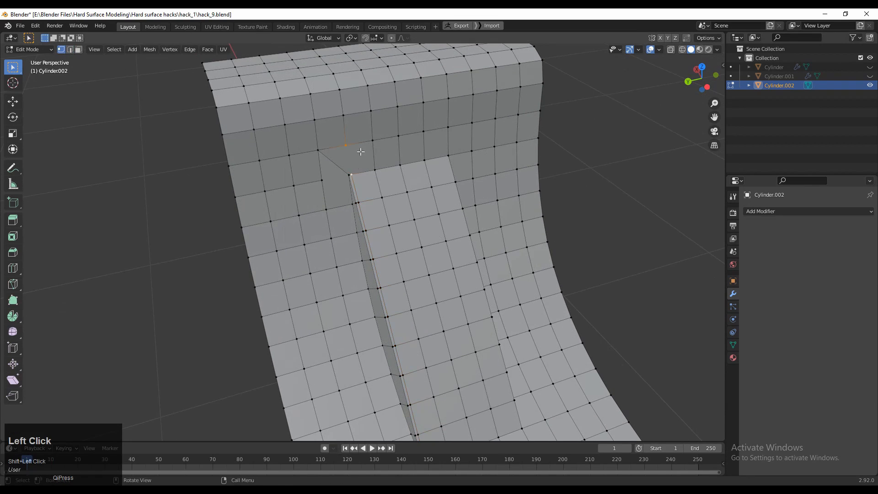
right_click(361, 152)
click(361, 152)
middle_drag(407, 324, 320, 225)
right_click(363, 227)
click(364, 228)
Add two loop cuts across the lower end of the sloping strip
key(ctrl+r)
click(416, 282)
click(415, 282)
key(ctrl+r)
click(414, 278)
click(415, 279)
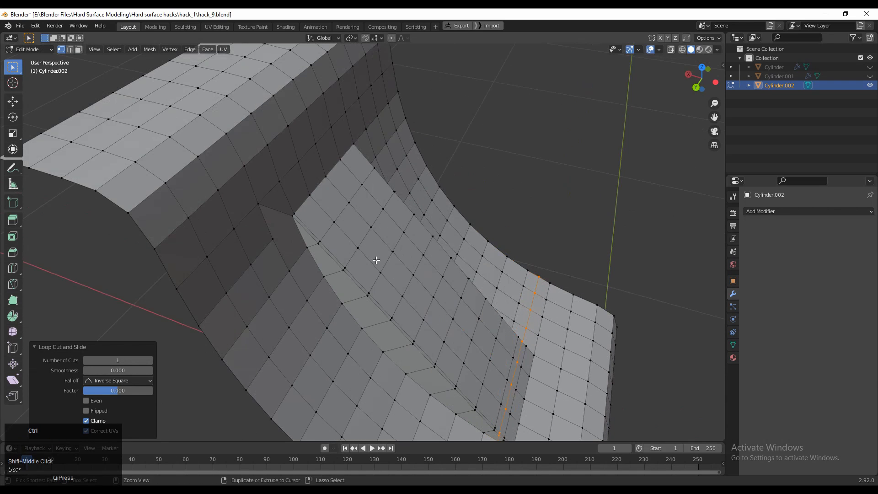
Add two loop cuts across the strip's upper end and dissolve the one nearer its top edge
key(ctrl+r)
key(ctrl+r)
click(313, 231)
right_click(313, 231)
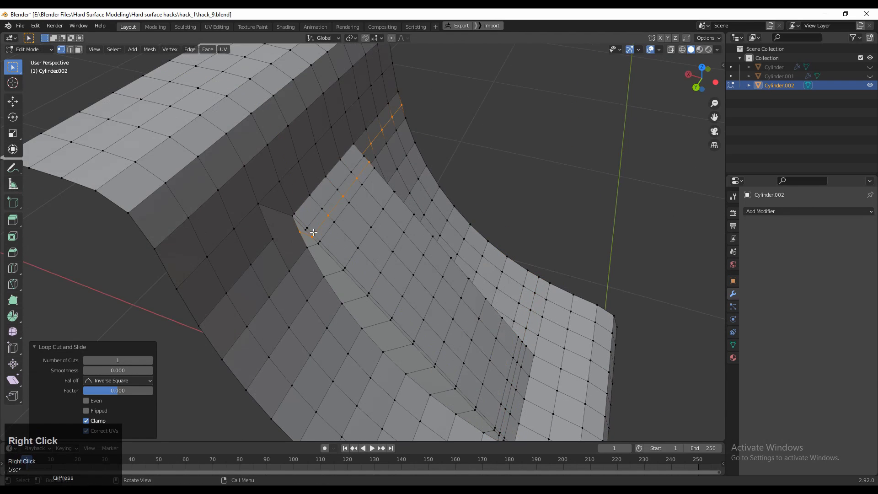
key(2)
alt+click(317, 220)
key(ctrl+x)
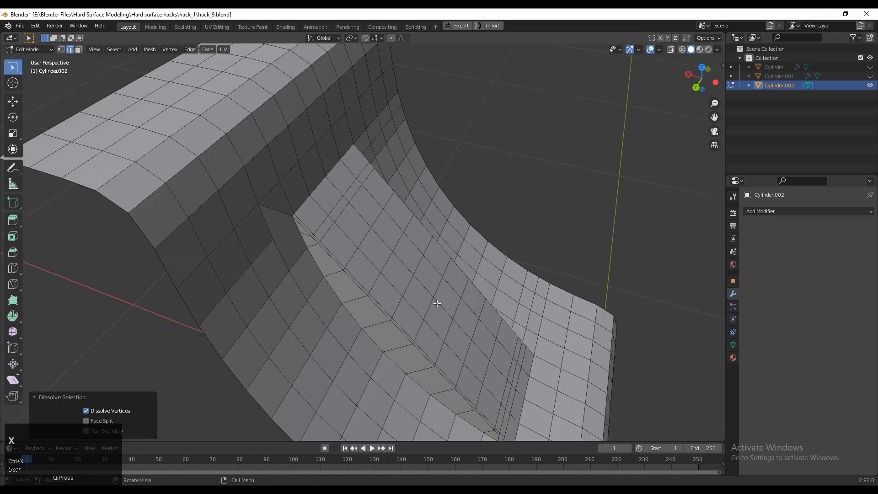
Dissolve the outer of the two added loops across the strip's lower end
middle_drag(437, 303, 389, 206)
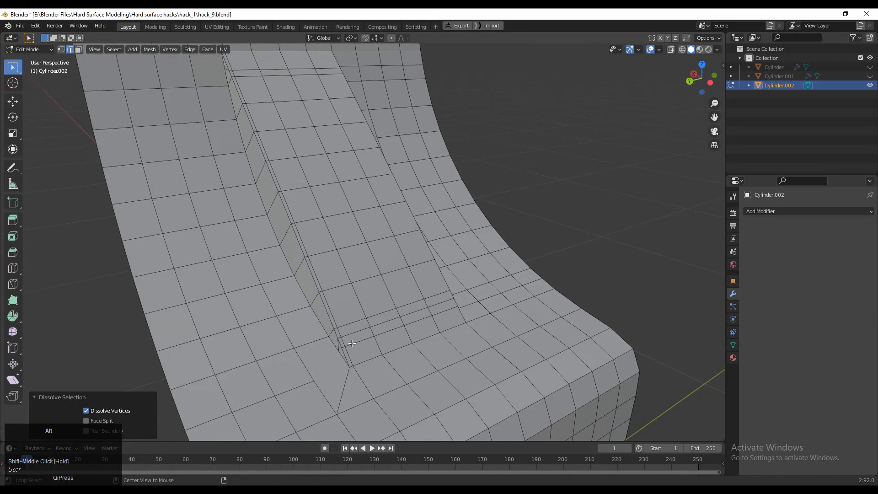
alt+click(363, 344)
middle_drag(363, 343, 380, 320)
key(ctrl+x)
Slide the remaining added loop at the lower end toward the strip's bottom edge with a factor of -0.500
alt+click(388, 286)
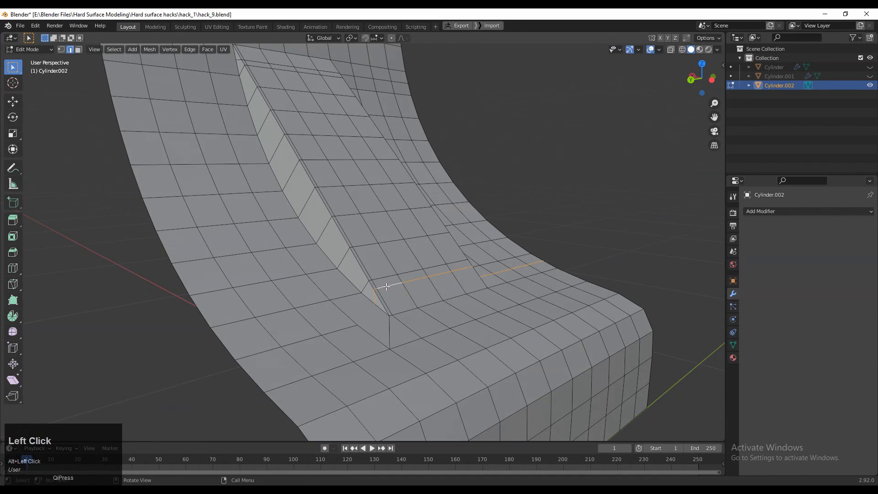
middle_drag(388, 283, 404, 297)
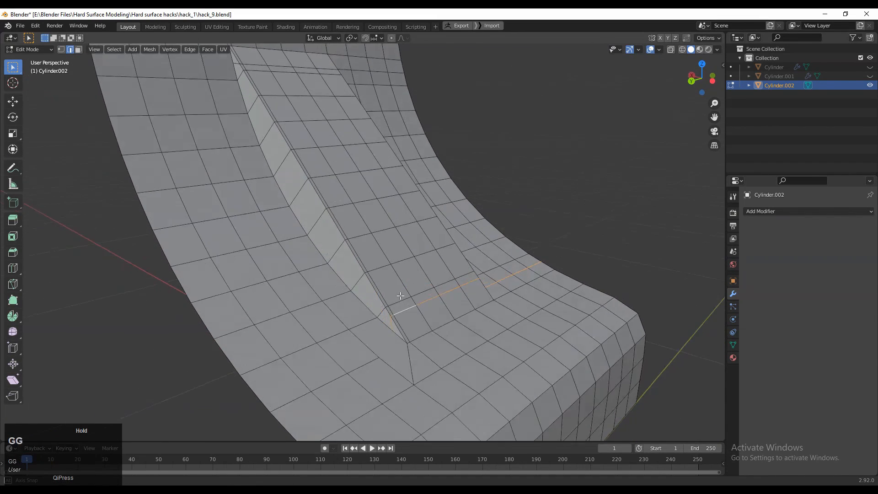
key(g)
key(g)
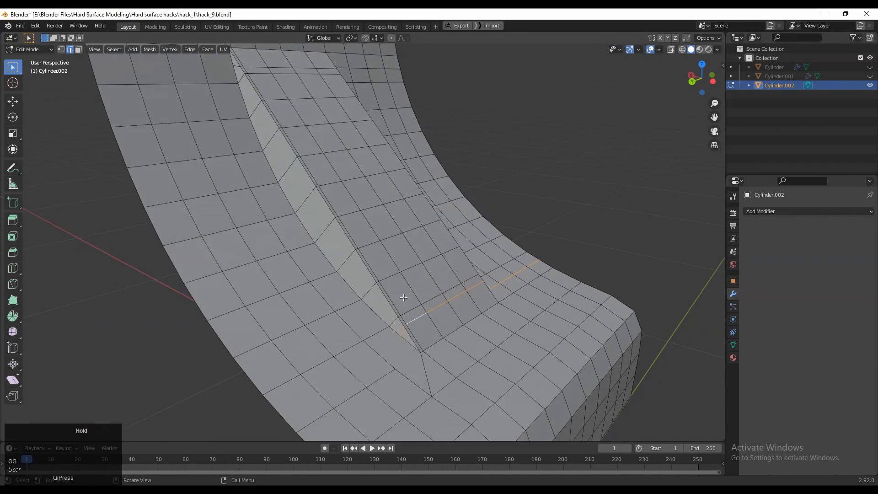
key(g)
key(g)
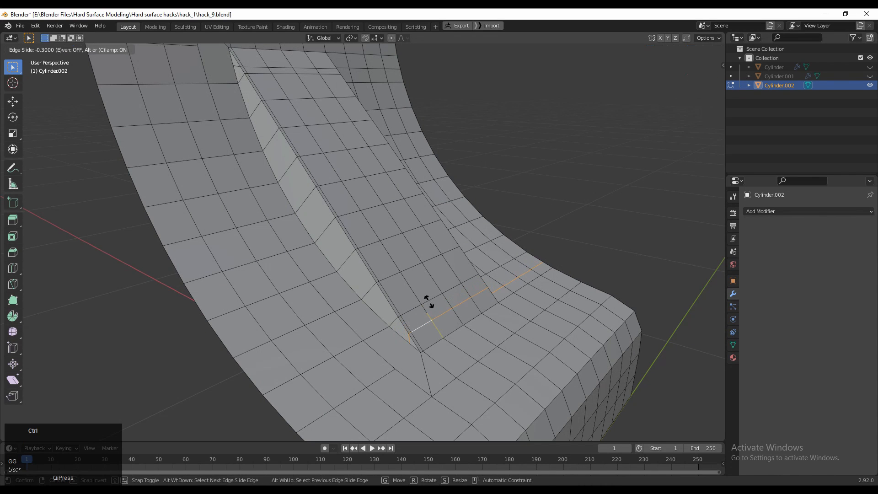
click(432, 303)
Slide the remaining added loop at the strip's upper end toward its top edge with a factor of -0.500
scroll(432, 304, down, 5)
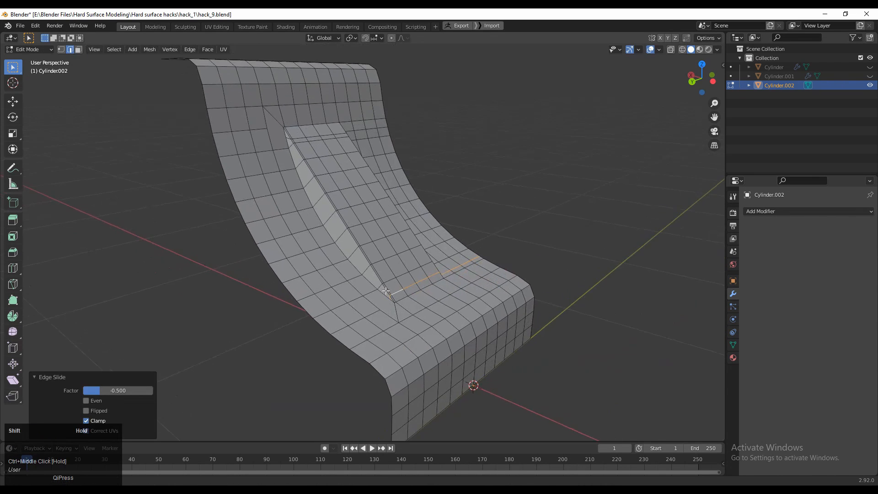
shift+middle_drag(328, 194, 329, 245)
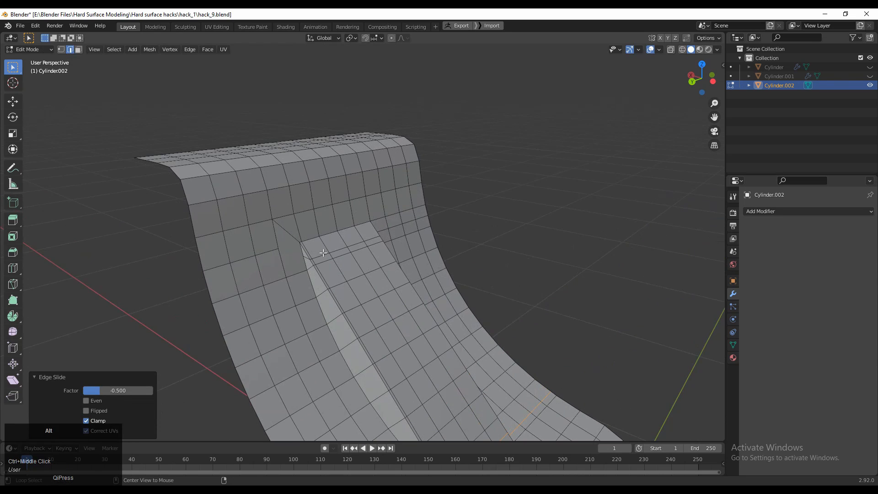
alt+click(323, 252)
key(g)
key(g)
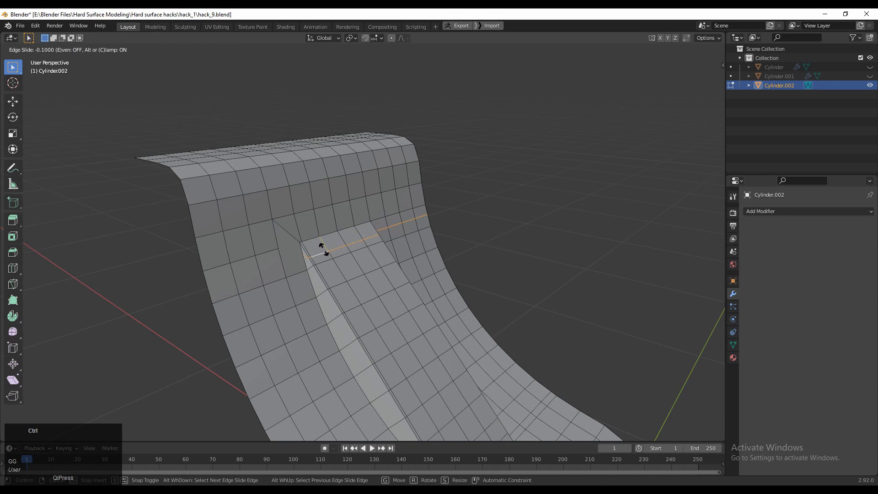
click(323, 247)
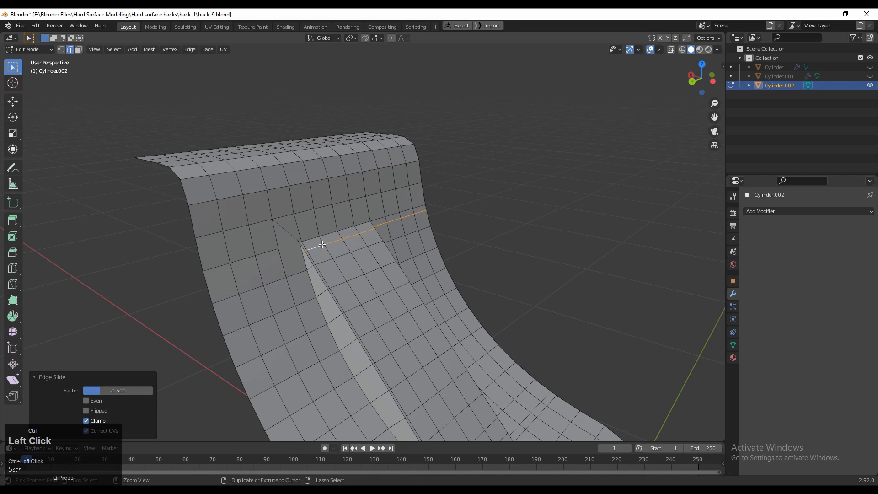
Slide the side vertex below the strip's upper corner by a factor of 0.100 and connect it to the neighbouring panel vertex
ctrl+middle_drag(323, 247, 265, 274)
click(272, 252)
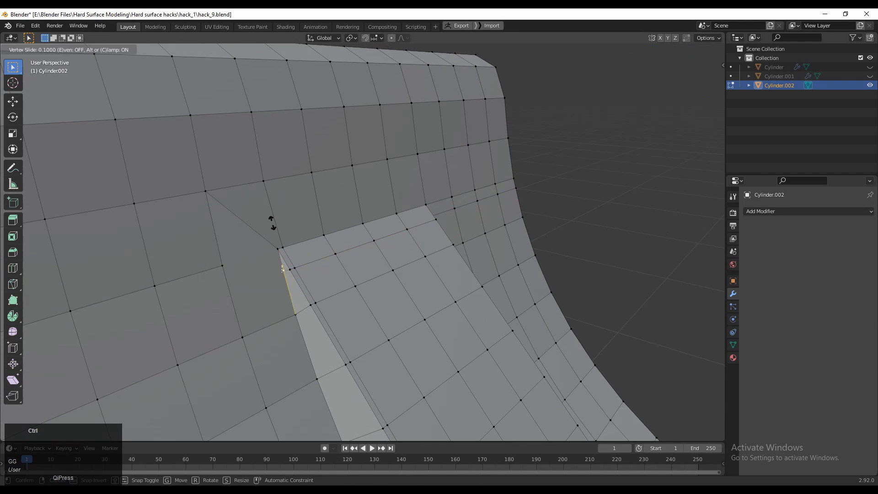
middle_drag(273, 223, 359, 302)
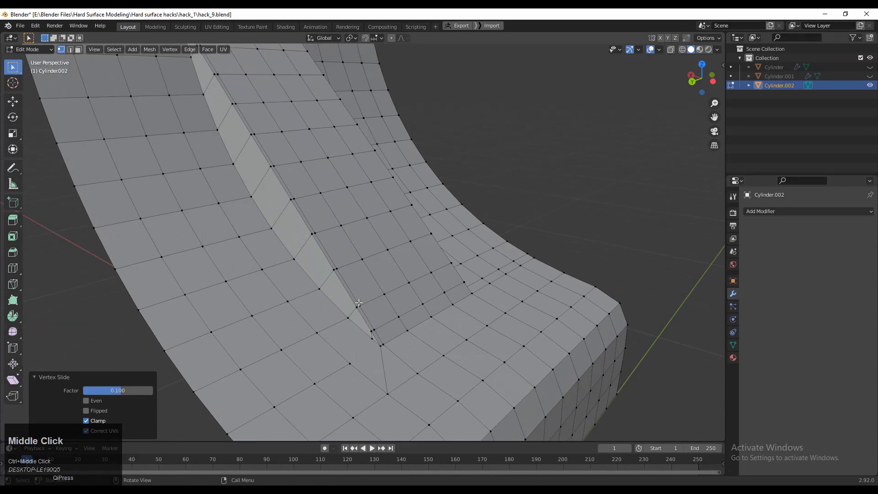
middle_drag(372, 367, 472, 411)
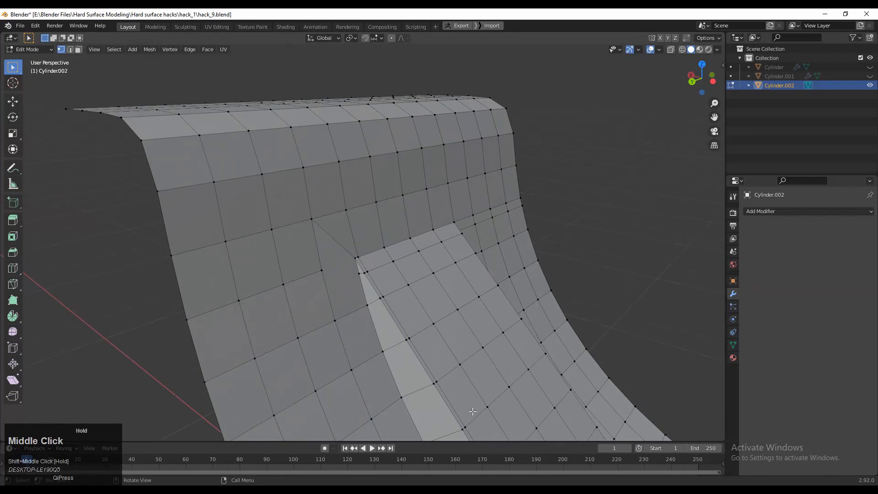
shift+click(323, 270)
right_click(326, 270)
click(325, 271)
scroll(339, 289, down, 3)
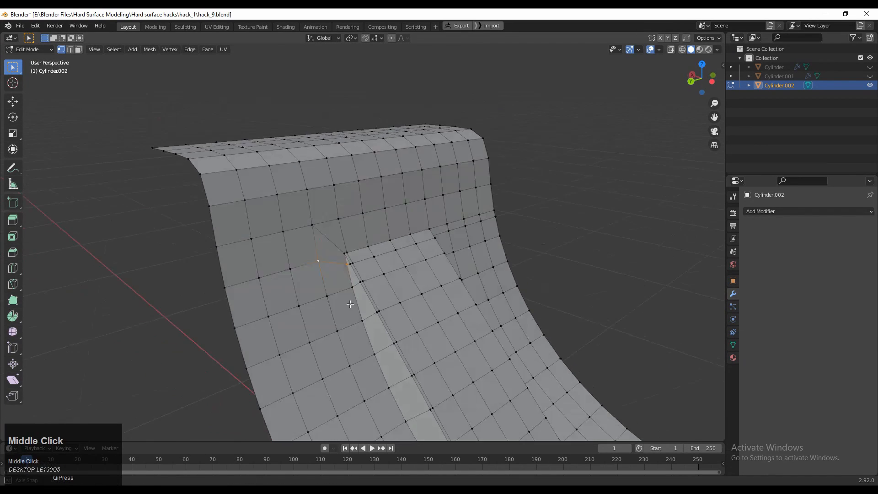
Select the whole mesh and symmetrize it so the corner topology is mirrored to the other side
middle_drag(380, 298, 357, 290)
scroll(359, 297, down, 3)
shift+middle_drag(373, 345, 352, 262)
key(a)
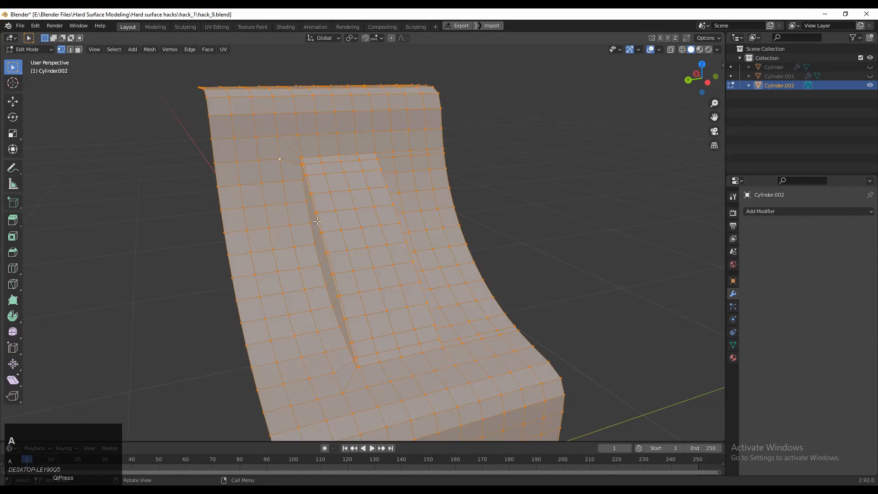
click(149, 51)
click(179, 177)
click(467, 184)
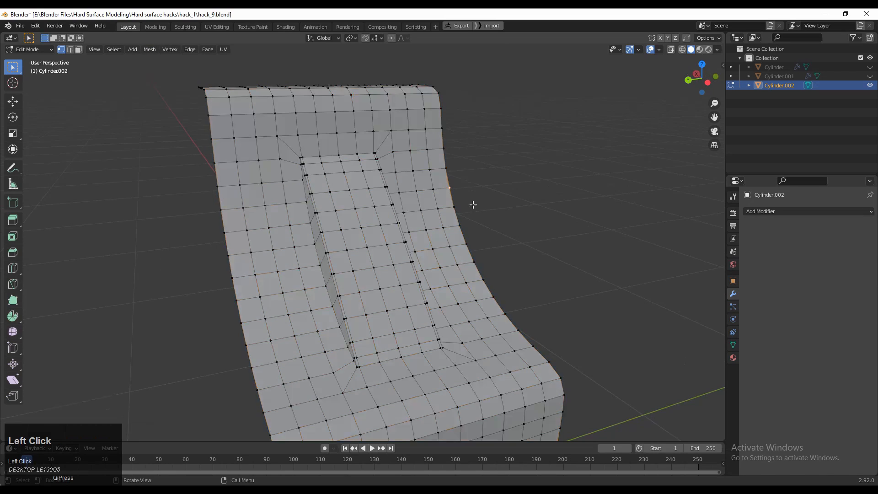
Add a support loop cut around the base of the sloping strip with a factor of 0.800
middle_drag(460, 244, 304, 170)
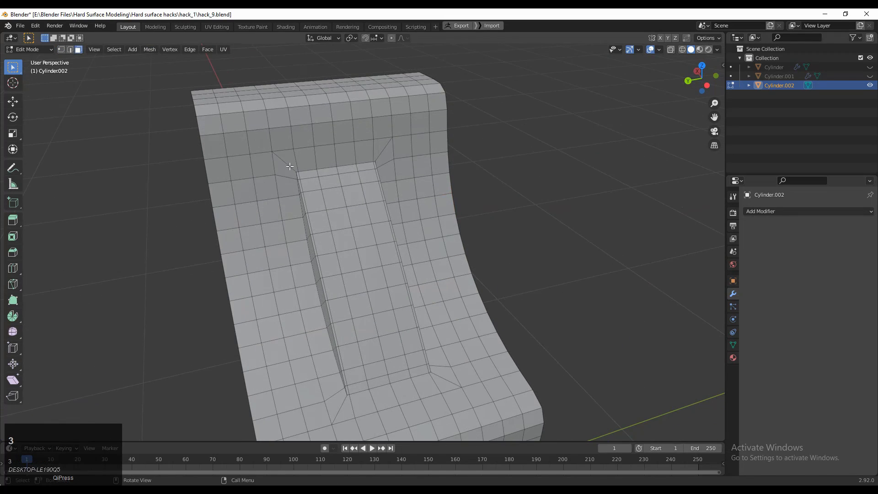
middle_drag(380, 266, 315, 193)
scroll(315, 192, up, 3)
key(ctrl+r)
click(284, 115)
click(300, 128)
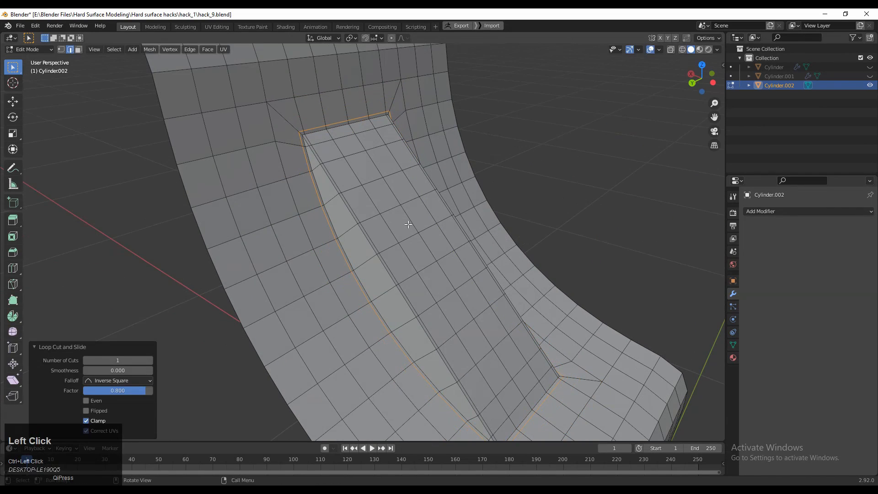
Add a Subdivision Surface modifier to the panel and set its viewport level to 2
key(Tab)
scroll(478, 263, down, 3)
middle_drag(478, 263, 482, 275)
click(830, 211)
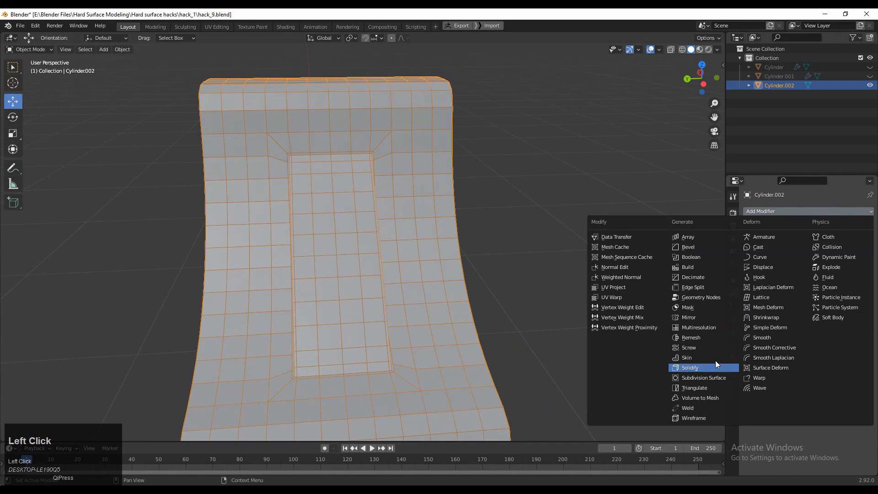
click(715, 379)
click(577, 256)
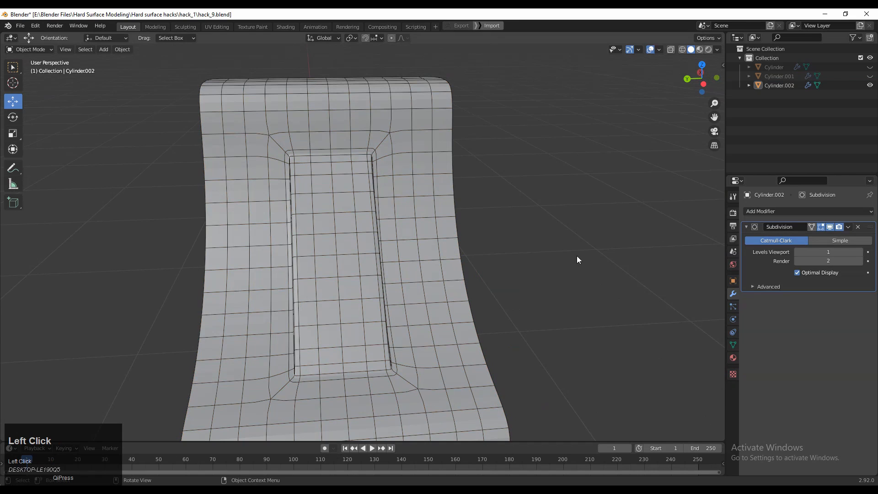
click(859, 252)
Hide the wireframe overlay and shade the panel smooth
click(659, 49)
click(609, 207)
middle_drag(517, 199, 493, 315)
click(455, 213)
right_click(454, 214)
click(447, 190)
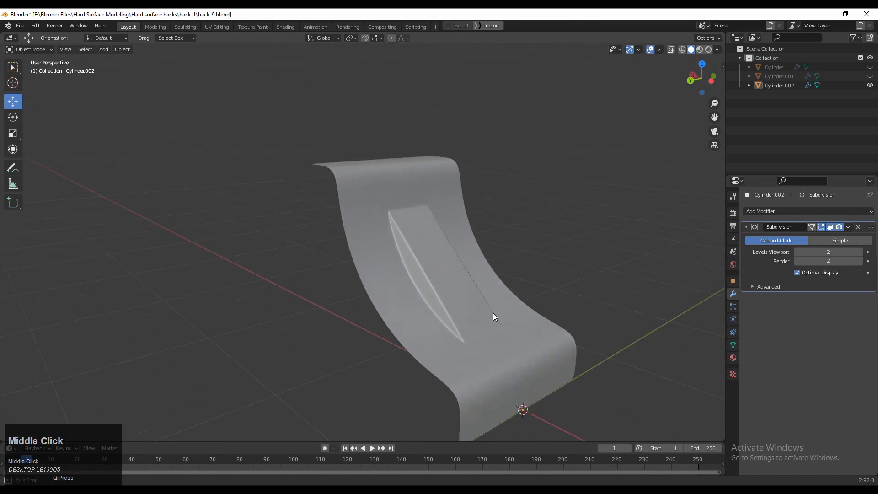
Add a support loop cut along the lip's open end with a factor of -0.700
key(Tab)
middle_drag(491, 347, 318, 202)
click(349, 325)
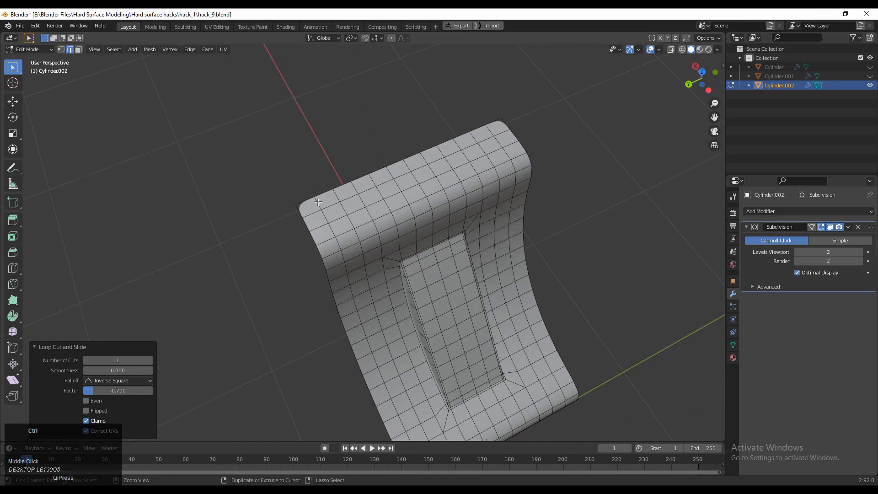
key(Tab)
key(Tab)
Raise the middle section of the front lip's lower edge 0.021113 m along Z to form a shallow notch
middle_drag(476, 355, 443, 279)
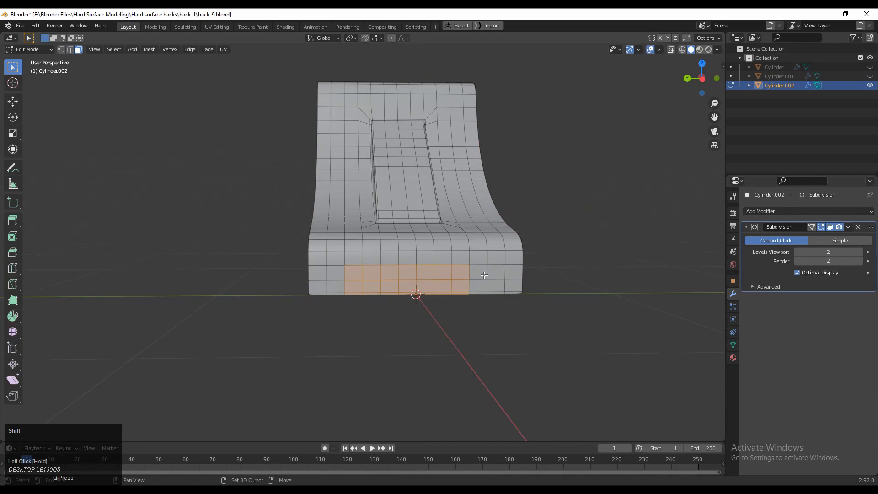
shift+drag(484, 275, 478, 299)
click(702, 78)
scroll(450, 286, up, 2)
shift+middle_drag(451, 286, 526, 339)
drag(527, 339, 457, 278)
ctrl+middle_drag(410, 327, 389, 288)
key(2)
drag(503, 259, 503, 251)
Add a vertical loop cut beside each upper corner of the notch, sliding the first by about 0.7
shift+middle_drag(595, 306, 545, 274)
key(ctrl+r)
click(597, 273)
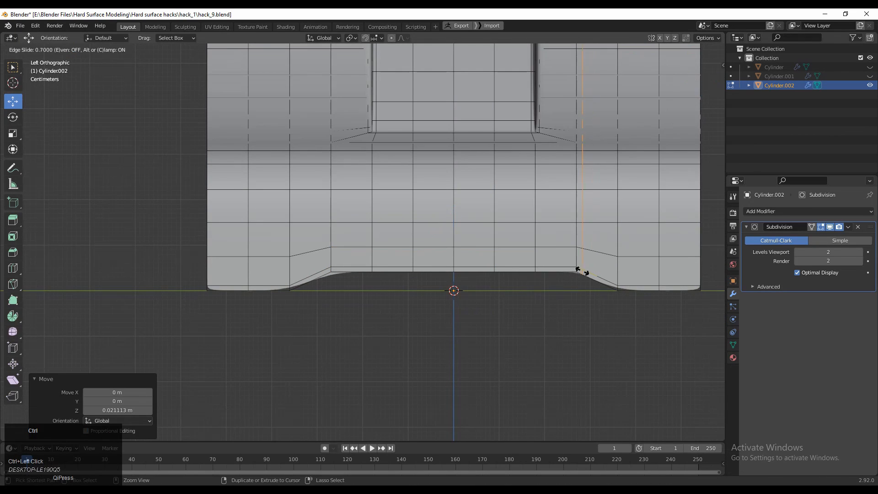
click(581, 275)
key(ctrl+r)
click(334, 254)
Add vertical support loops beside the notch's lower corners, sliding the first with a factor of -0.8
key(Tab)
middle_drag(384, 275, 483, 290)
key(Tab)
key(ctrl+r)
click(369, 206)
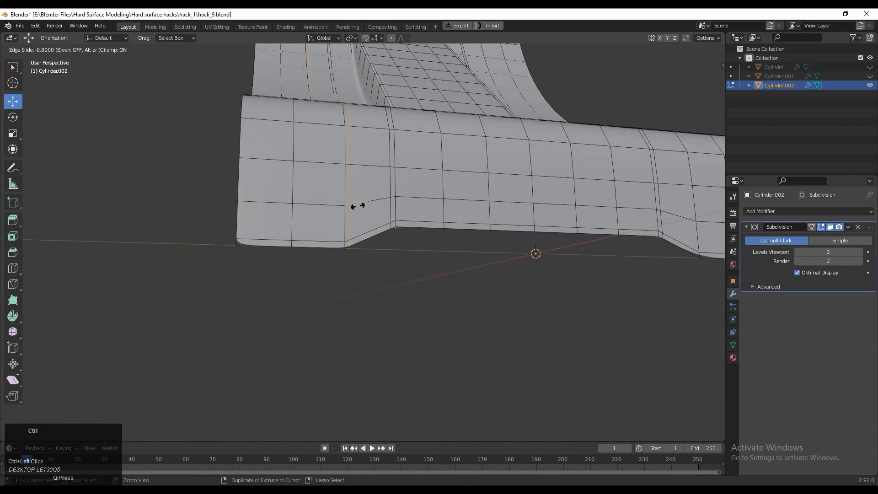
click(357, 206)
key(ctrl+r)
ctrl+click(494, 265)
Add further support loop cuts around the notch corners on both sides of the front lip
key(ctrl+r)
click(385, 323)
middle_drag(292, 279, 321, 286)
ctrl+click(309, 290)
key(ctrl+r)
click(481, 284)
ctrl+click(496, 284)
key(Tab)
key(Tab)
Add a centred loop cut across the front lip's rounded bend and check the smoothed shape
key(ctrl+r)
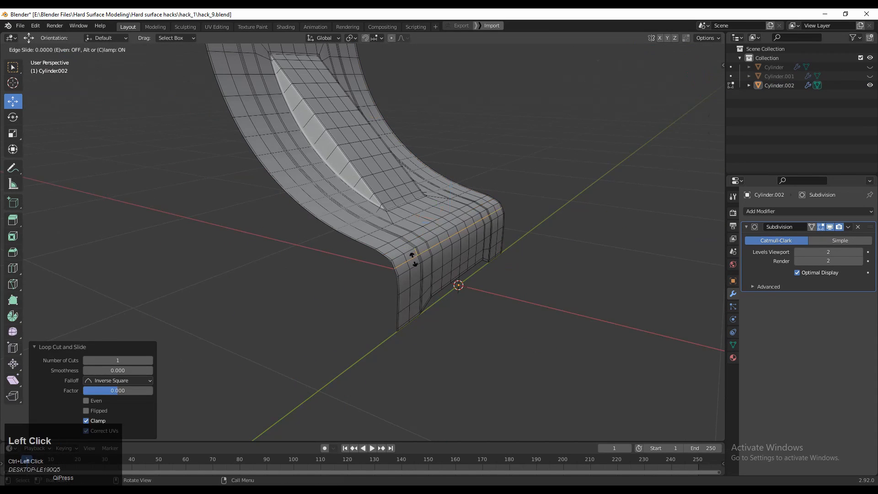
click(413, 260)
key(Tab)
middle_drag(503, 246, 403, 229)
key(Tab)
key(Tab)
Turn on the wireframe overlay to review the finished panel's topology
middle_drag(490, 205, 592, 301)
click(659, 49)
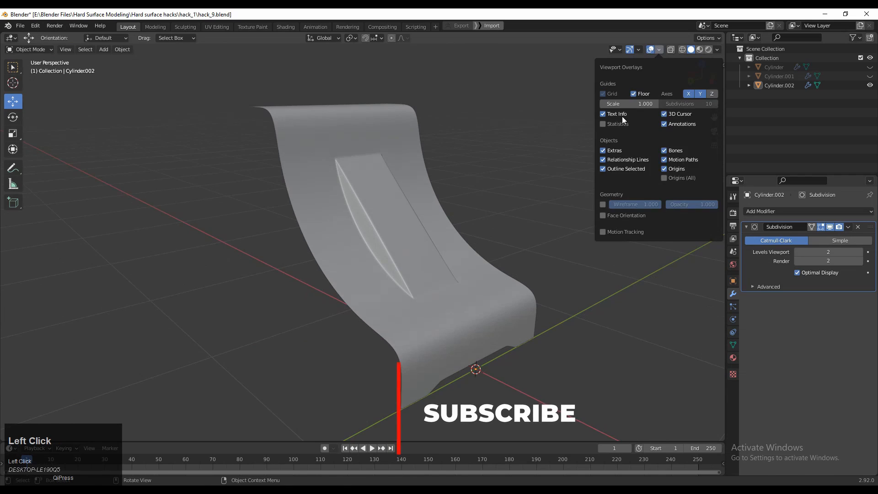
click(603, 205)
mouse_move(540, 212)
middle_down()
mouse_move(427, 216)
mouse_move(397, 249)
mouse_move(528, 231)
mouse_move(498, 215)
mouse_move(533, 224)
middle_up()
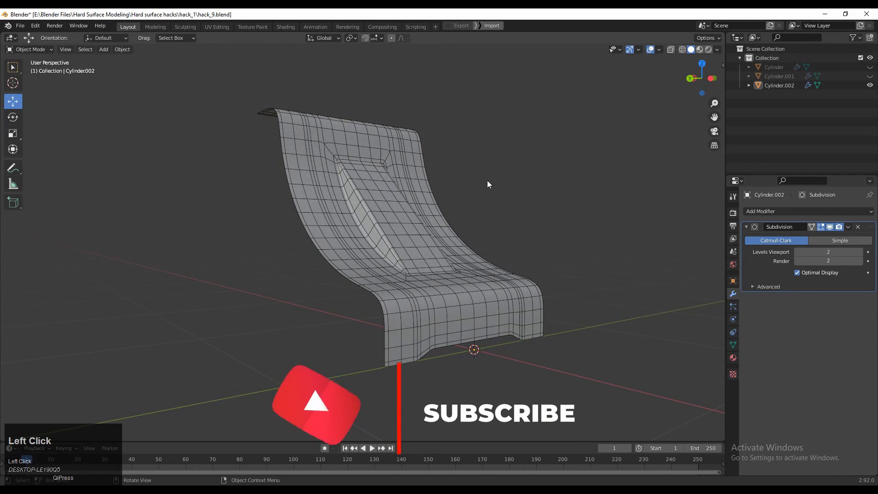